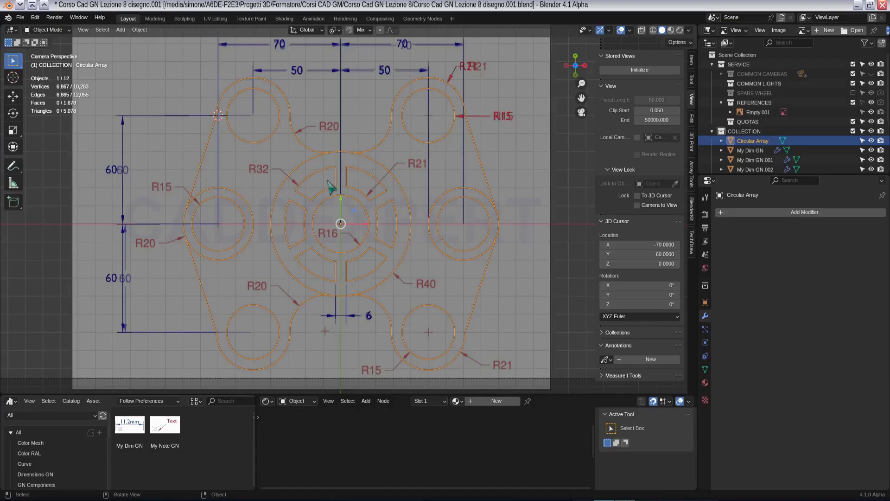
pyautogui.press('Tab')
pyautogui.click(209, 30)
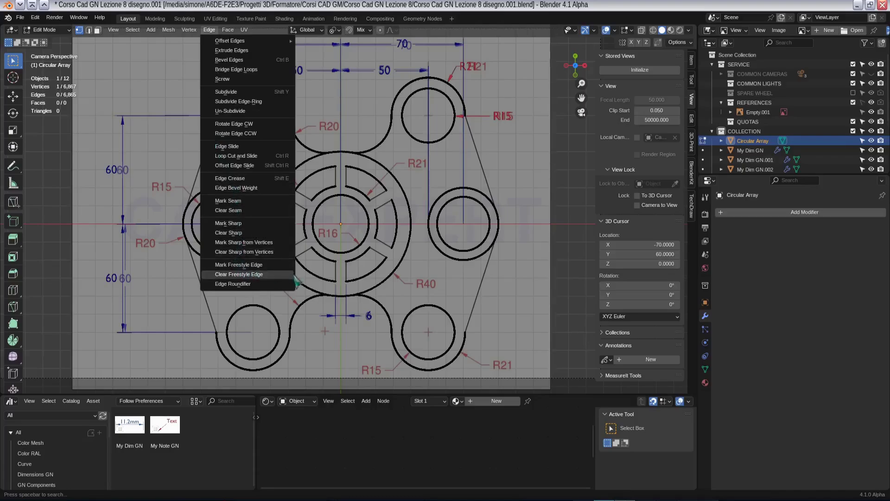
pyautogui.press('Tab')
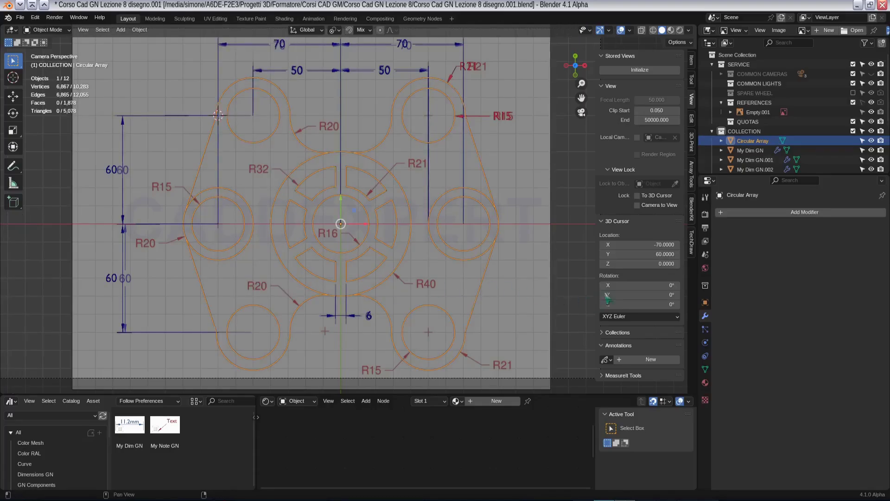
pyautogui.click(705, 301)
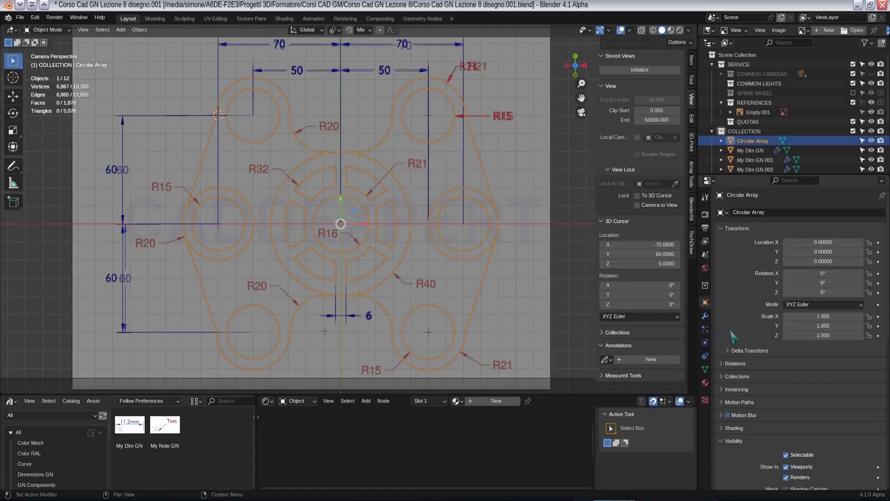
pyautogui.scroll(-12, 736, 364)
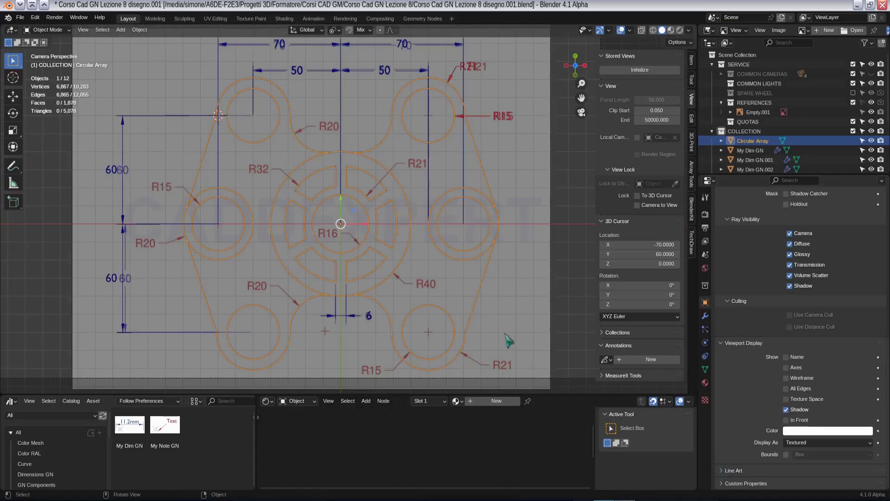
# Convert the Circular Array mesh to a curve and give it a round bevel with a depth of 0.116
pyautogui.click(139, 29)
pyautogui.moveTo(179, 306)
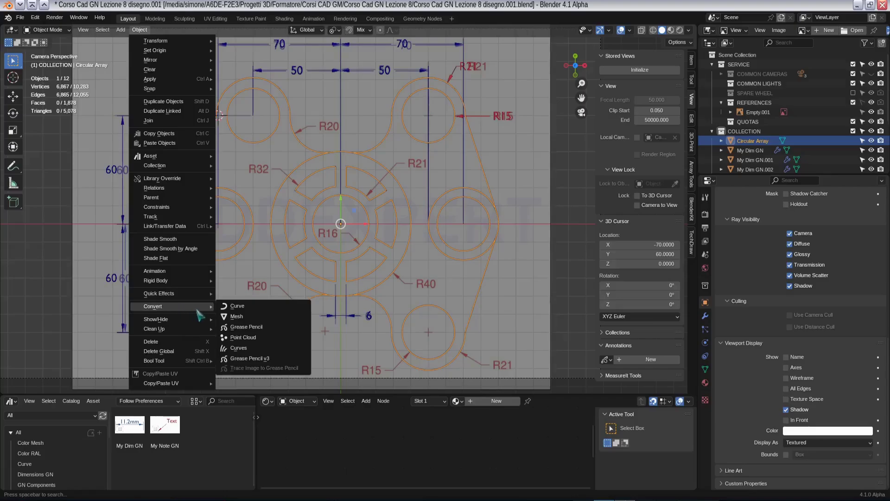
pyautogui.click(234, 314)
pyautogui.scroll(3, 502, 248)
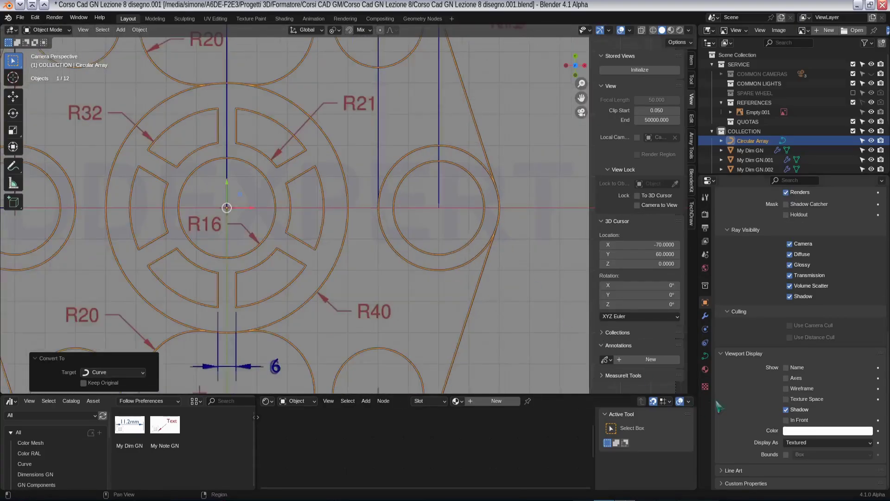
pyautogui.click(705, 356)
pyautogui.moveTo(788, 338); pyautogui.dragTo(829, 337)
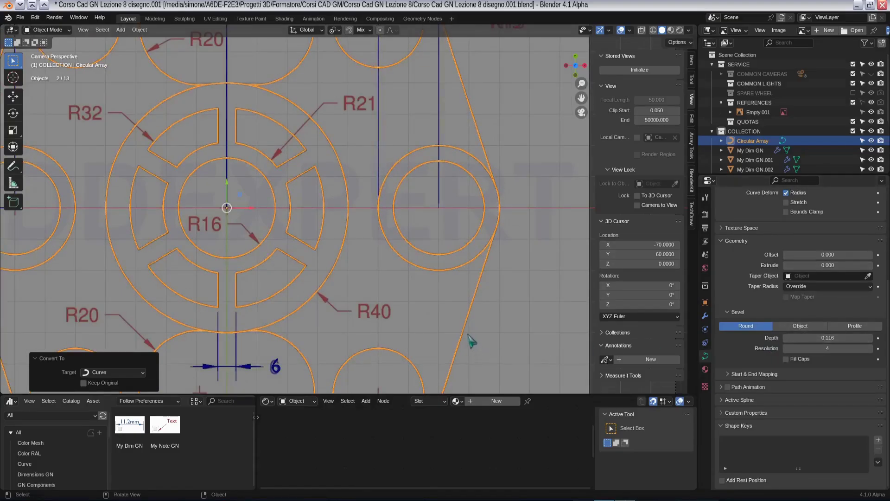
# Examine how the beveled curve forms the corners of the slots around the central circle
pyautogui.scroll(8, 320, 191)
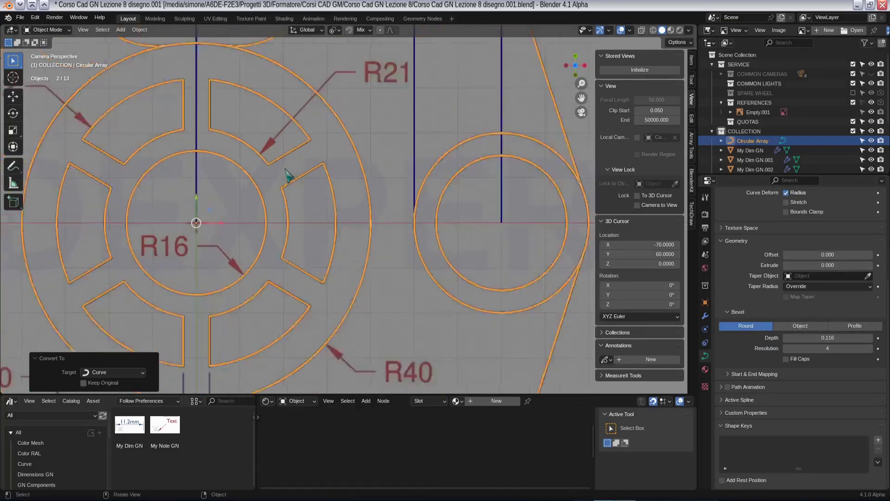
pyautogui.scroll(4, 265, 169)
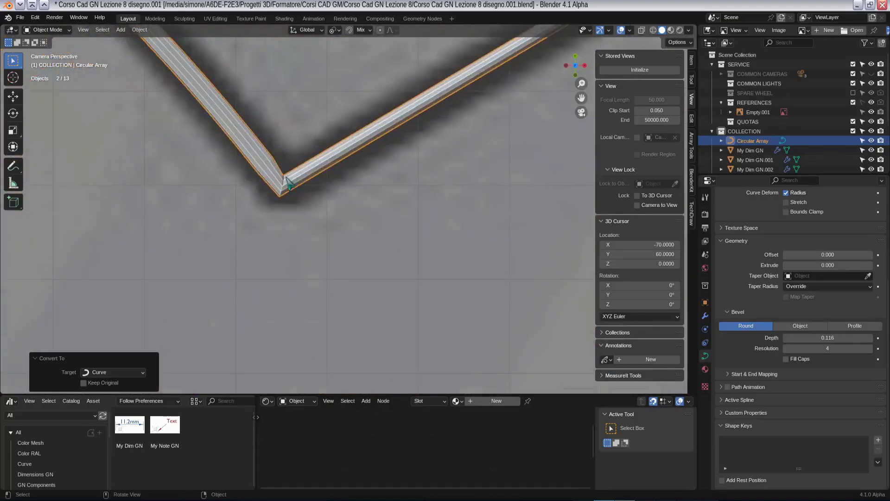
pyautogui.scroll(-8, 290, 185)
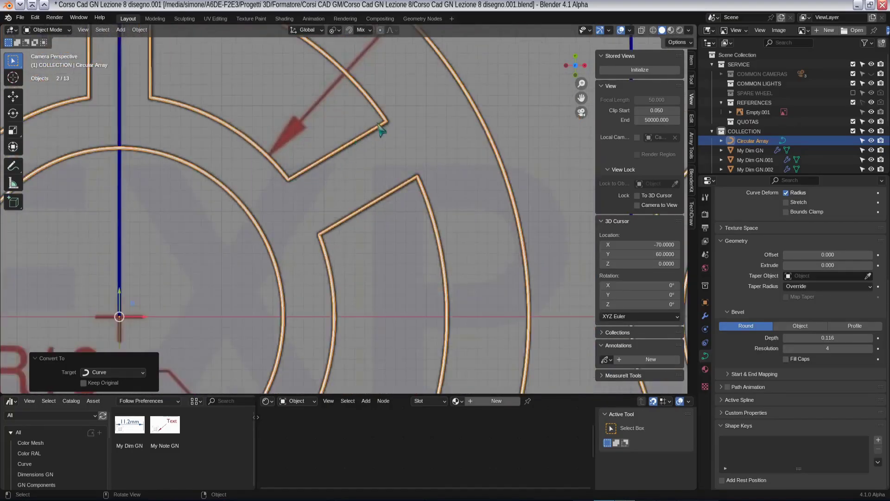
pyautogui.scroll(6, 394, 130)
pyautogui.scroll(-5, 418, 130)
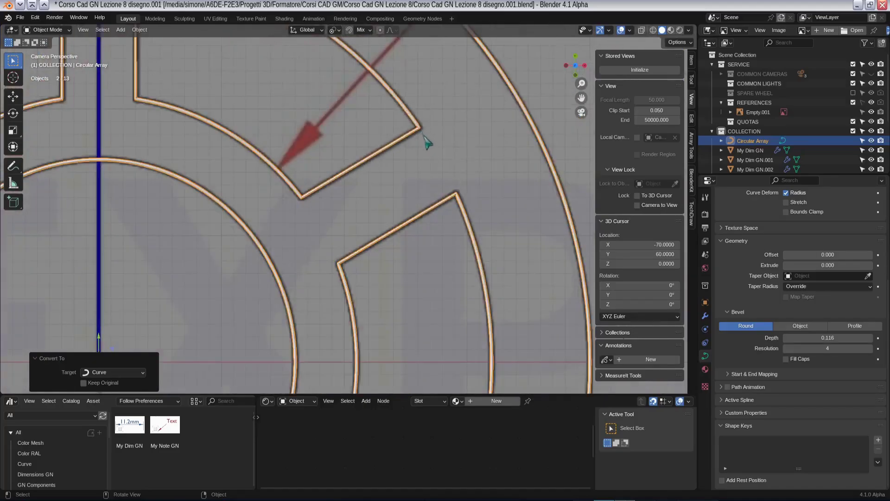
pyautogui.scroll(5, 457, 209)
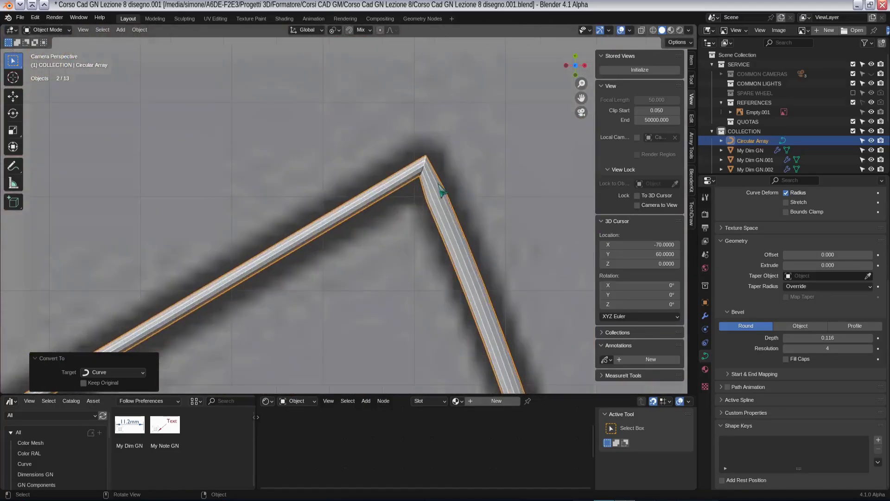
pyautogui.scroll(-1, 431, 164)
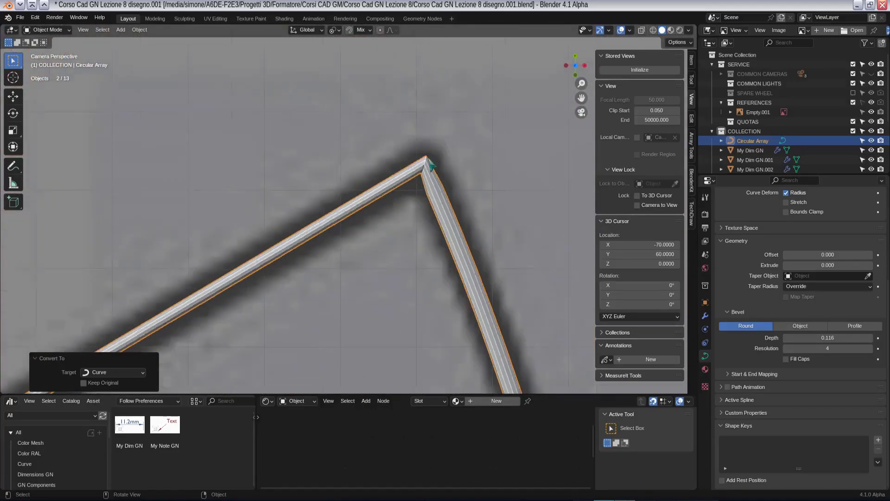
pyautogui.scroll(-2, 430, 167)
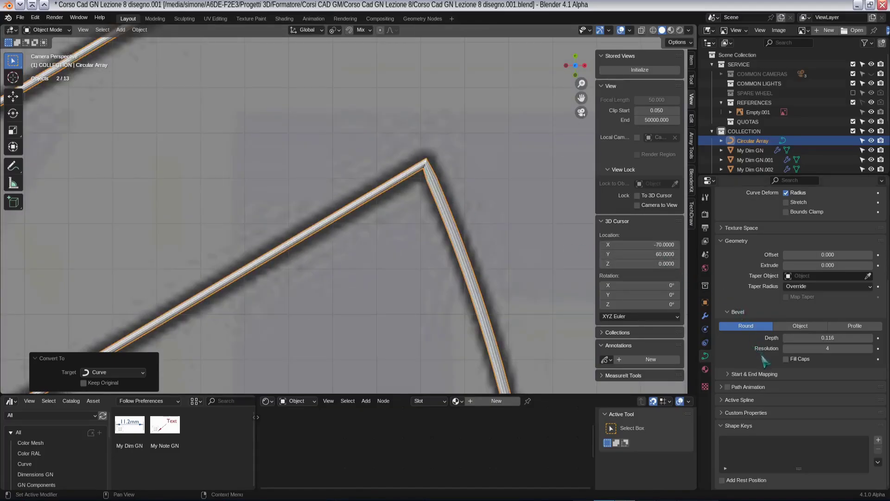
# Try a bevel depth of 0.221 on the curve, and undo both this change and the conversion to a curve
pyautogui.moveTo(827, 337); pyautogui.dragTo(853, 338)
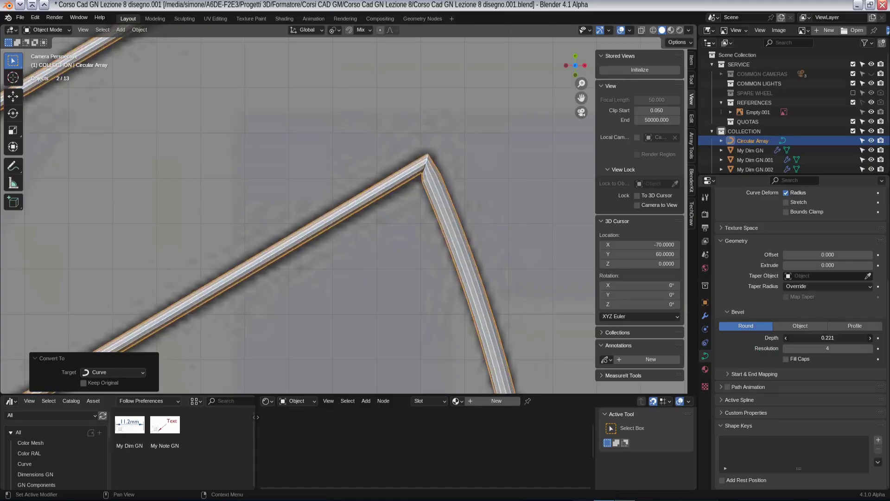
pyautogui.hotkey('ctrl', 'z')
pyautogui.scroll(-5, 431, 220)
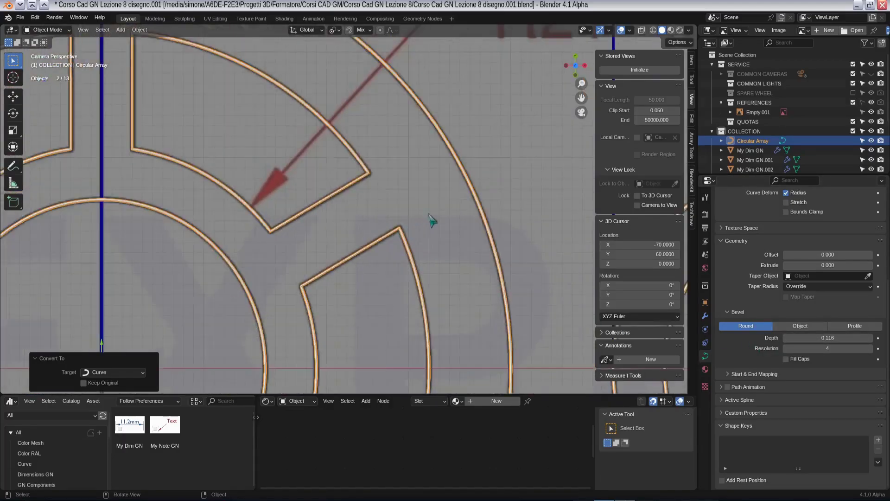
pyautogui.scroll(-6, 432, 220)
pyautogui.scroll(3, 378, 220)
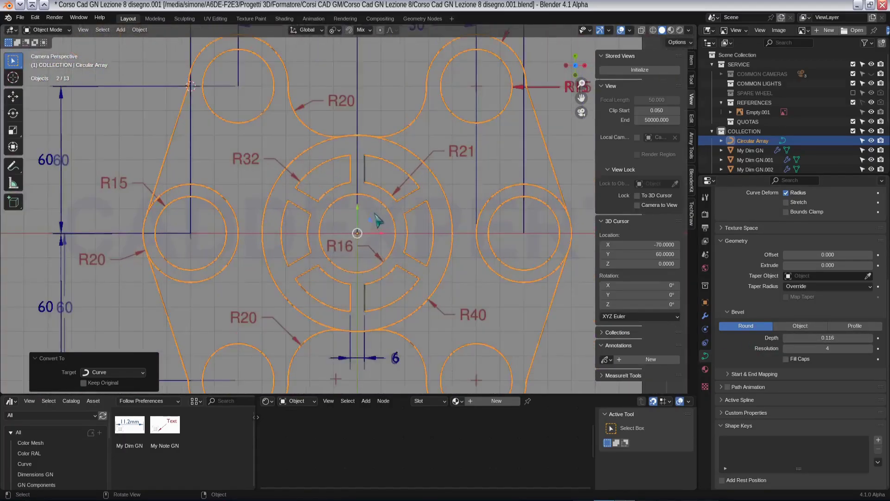
pyautogui.scroll(-1, 378, 220)
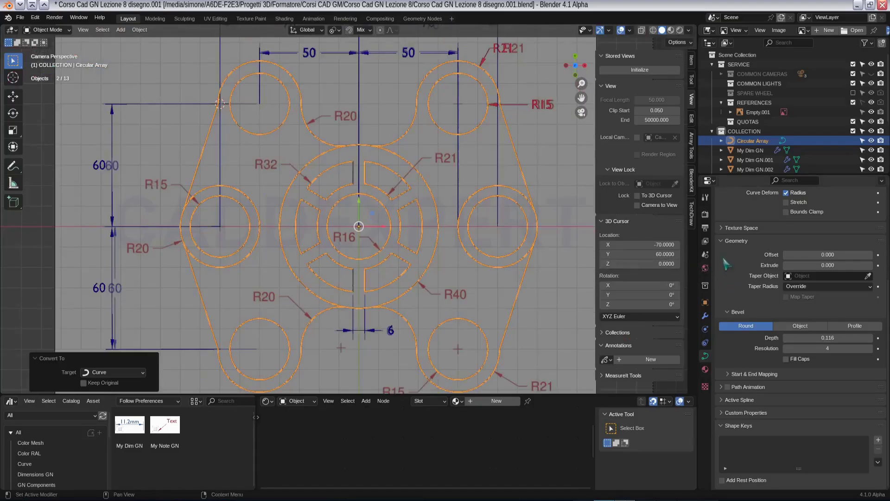
pyautogui.hotkey('ctrl', 'z')
# Convert the Circular Array mesh to a Grease Pencil object, keeping the original mesh
pyautogui.click(139, 29)
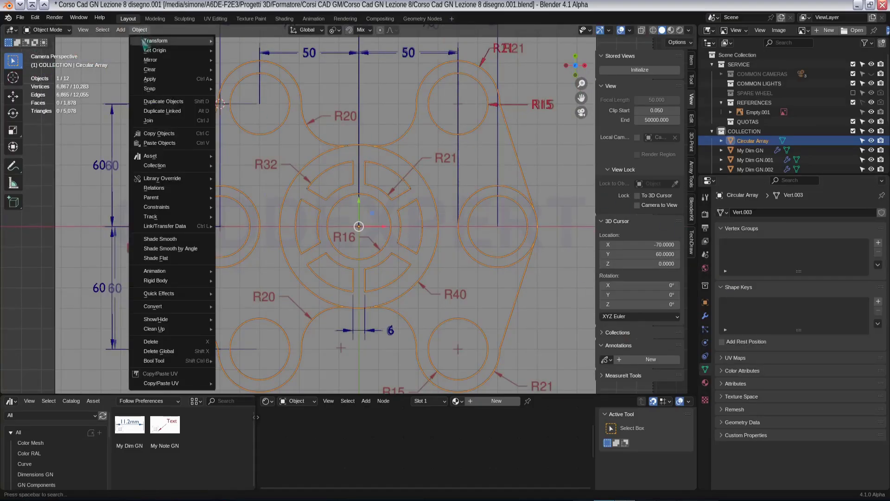
pyautogui.moveTo(176, 307)
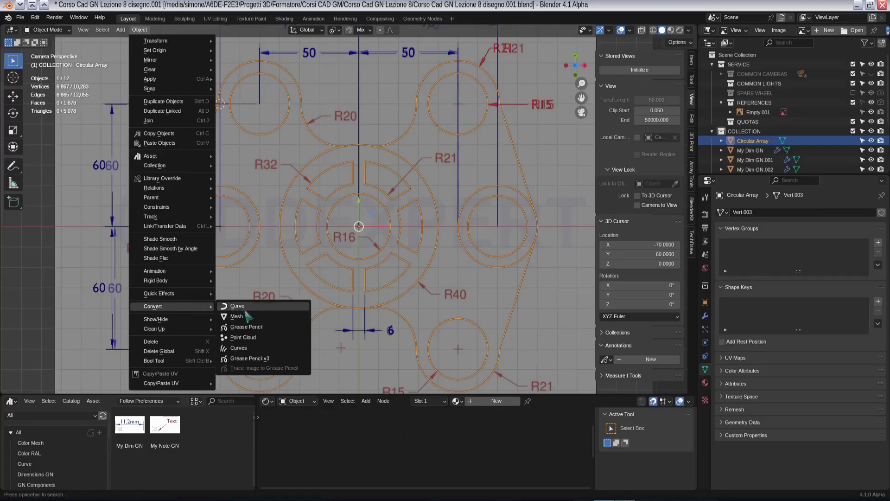
pyautogui.click(258, 327)
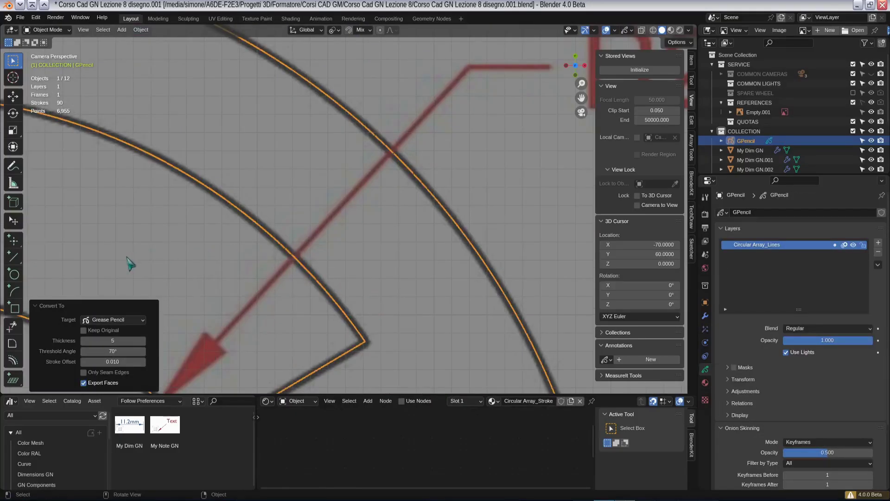
pyautogui.click(84, 331)
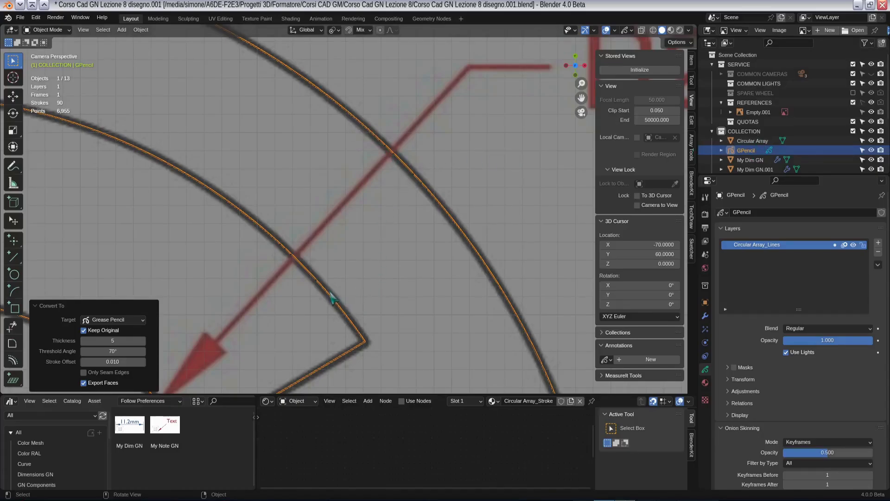
# Try a thickness of 15 for the converted Grease Pencil strokes, and set it to 20
pyautogui.click(128, 342)
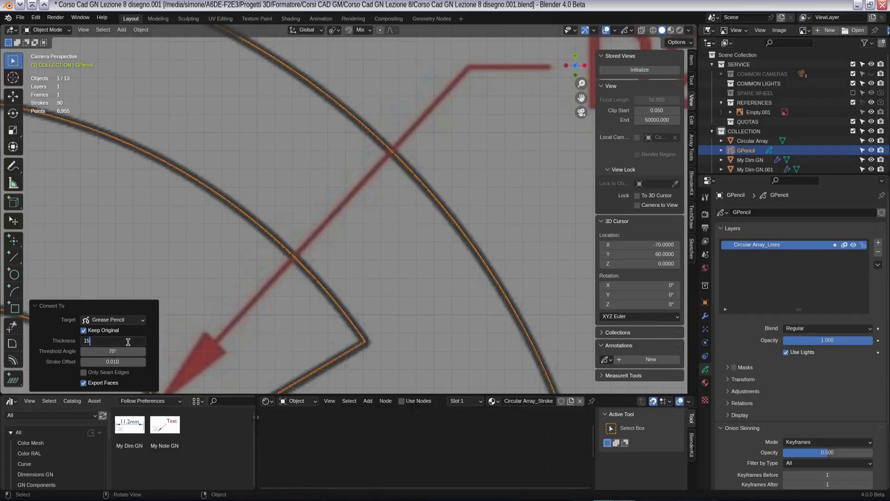
pyautogui.write('15')
pyautogui.press('Return')
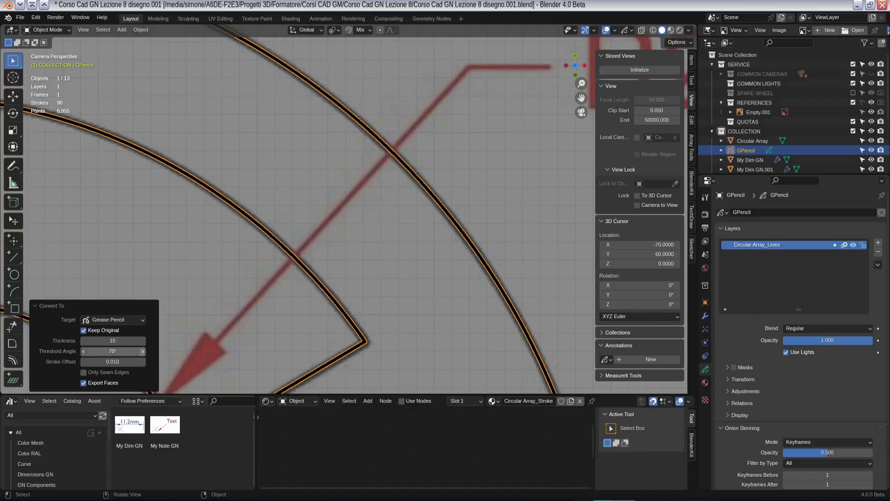
pyautogui.click(111, 341)
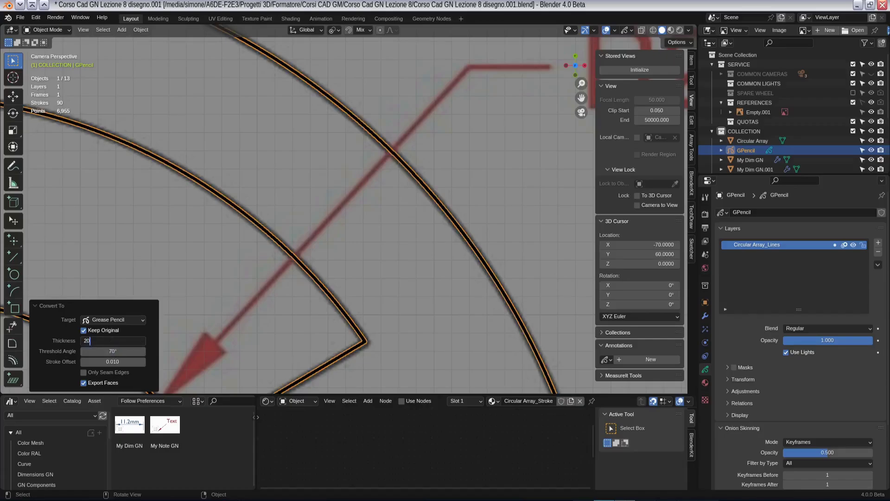
pyautogui.write('20')
pyautogui.press('Return')
# Examine the Grease Pencil line thickness at the slot corners and where the R20 fillets meet the R40 circle
pyautogui.scroll(-3, 318, 254)
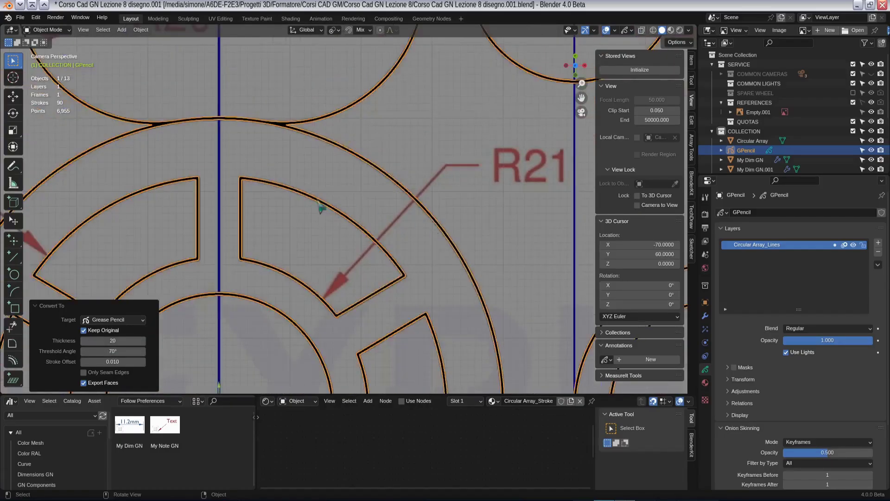
pyautogui.scroll(5, 269, 131)
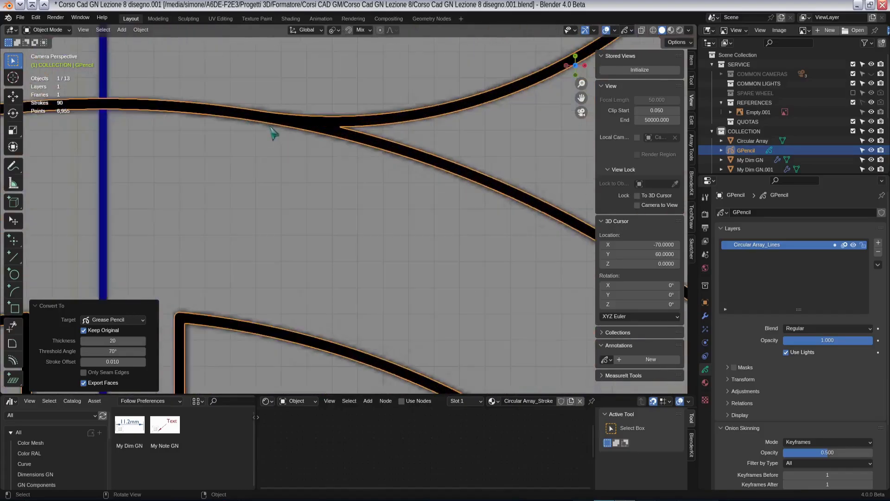
pyautogui.click(301, 158)
pyautogui.scroll(-3, 365, 121)
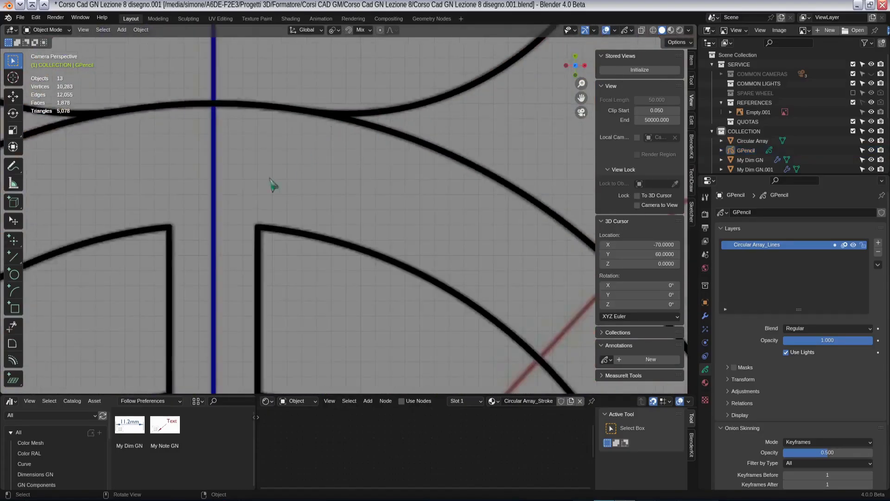
pyautogui.scroll(-4, 273, 195)
pyautogui.scroll(7, 273, 213)
pyautogui.scroll(-1, 288, 204)
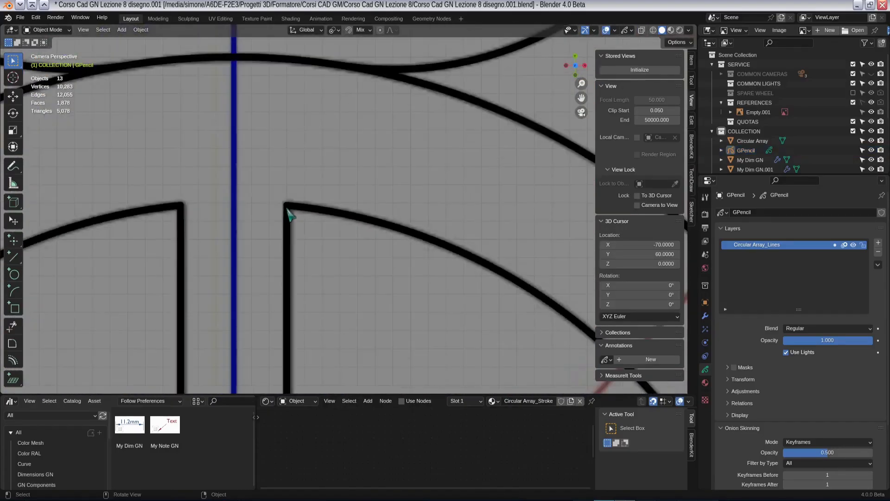
pyautogui.scroll(-6, 288, 214)
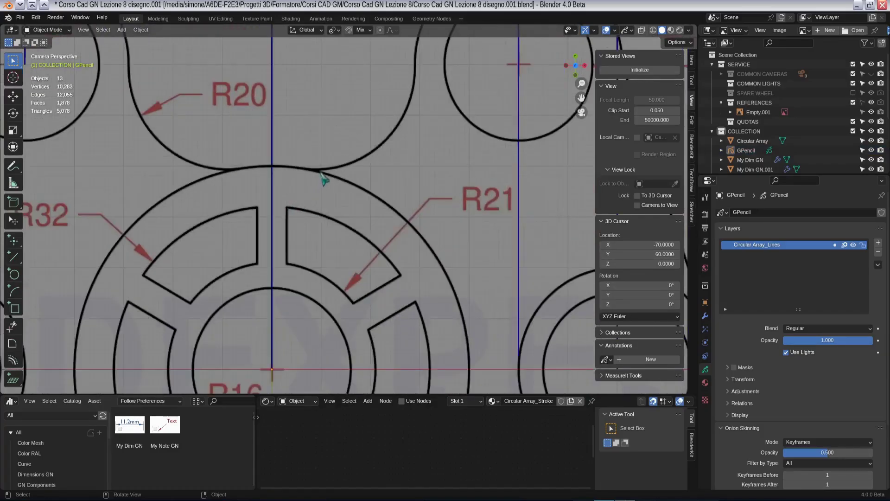
pyautogui.click(321, 174)
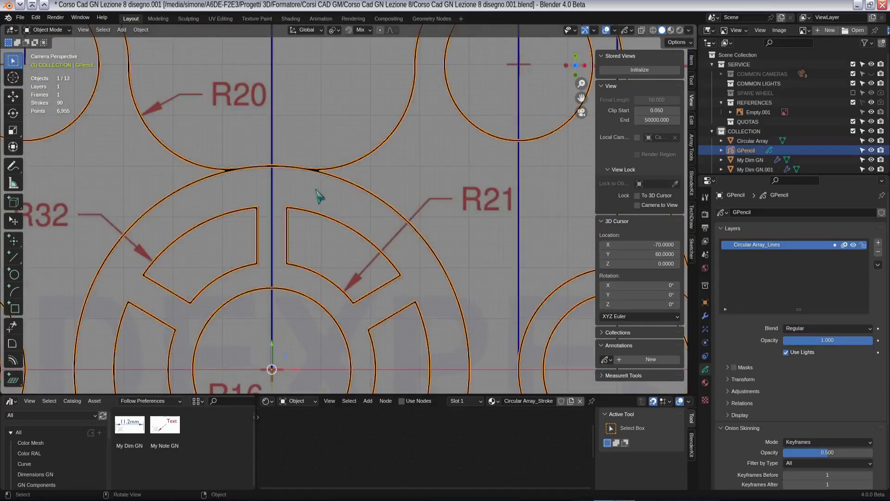
pyautogui.scroll(7, 292, 213)
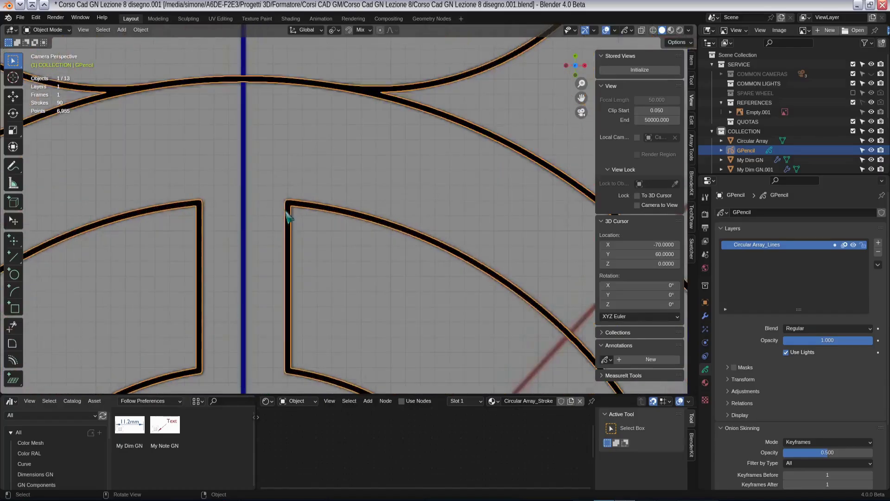
pyautogui.scroll(-4, 285, 212)
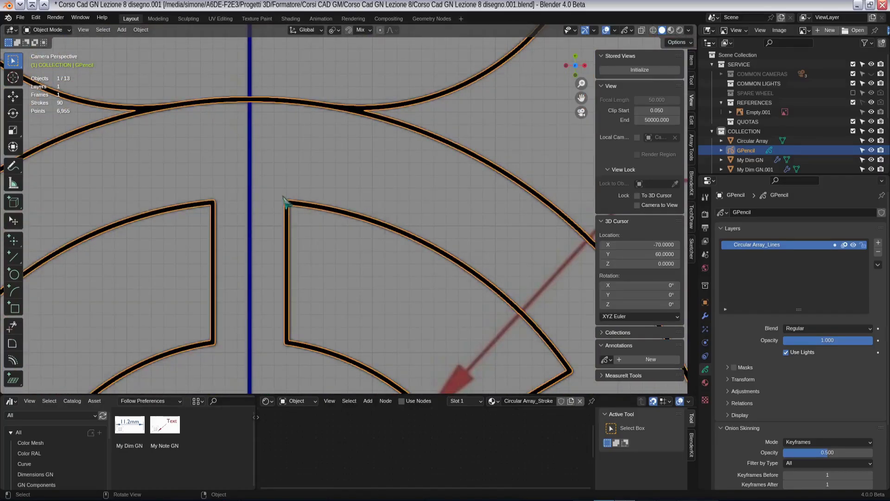
pyautogui.scroll(-5, 286, 200)
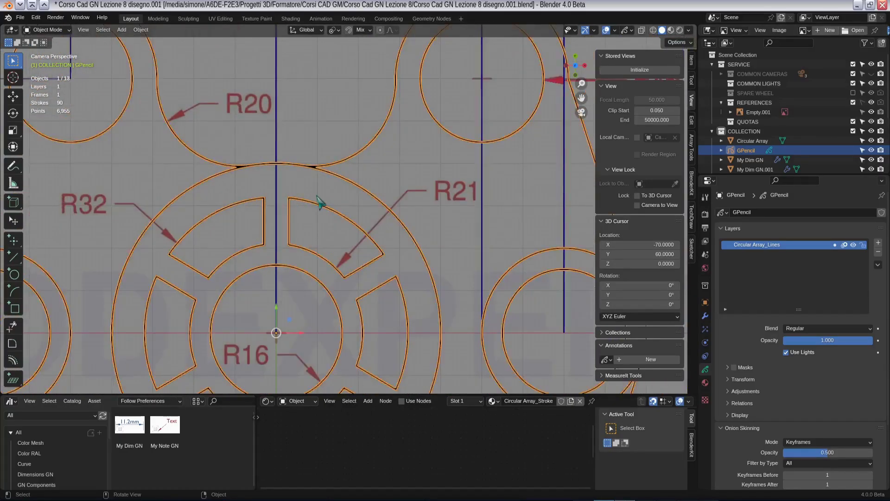
pyautogui.scroll(-3, 319, 197)
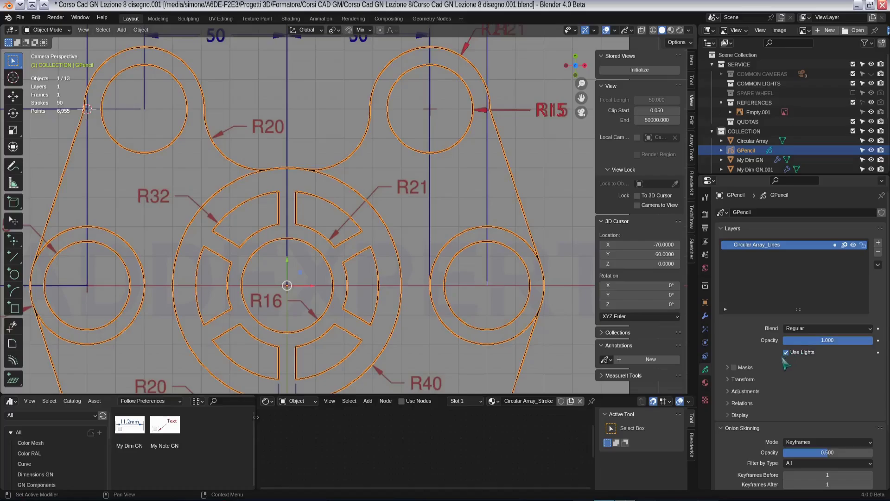
# Try a Thickness modifier on the GPencil object, starting to adjust its thickness factor
pyautogui.click(705, 316)
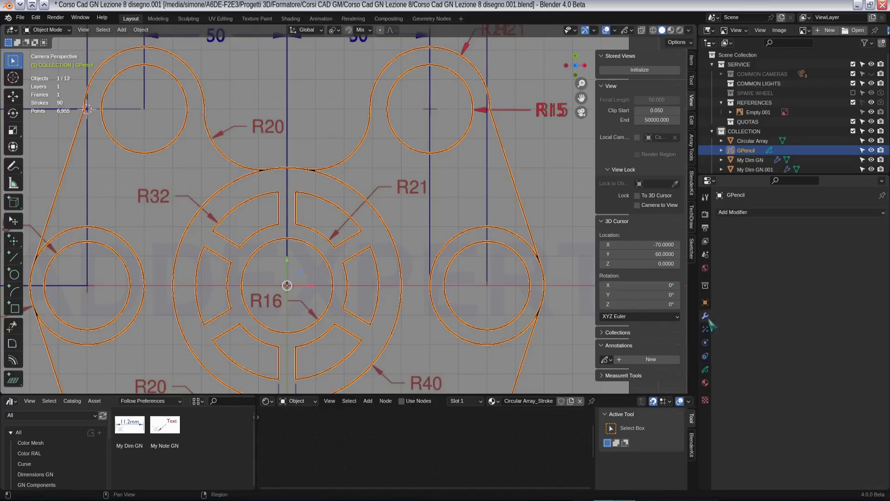
pyautogui.click(748, 213)
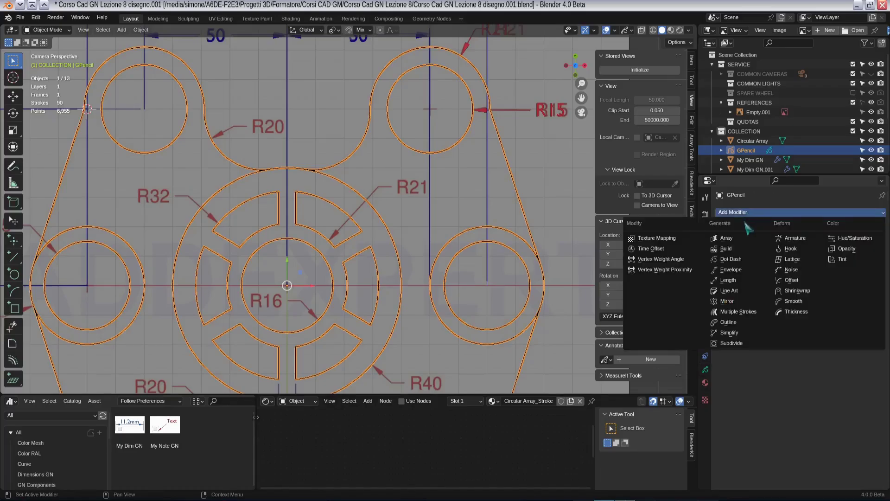
pyautogui.click(795, 311)
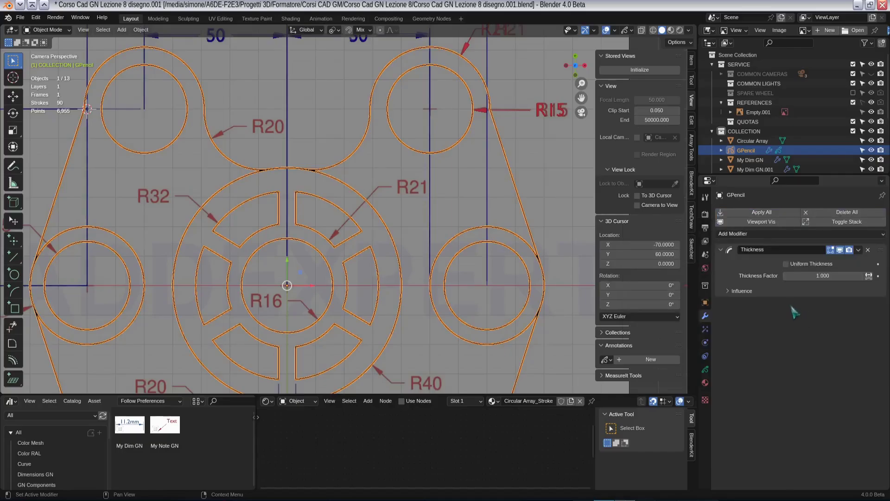
pyautogui.moveTo(807, 275)
pyautogui.mouseDown()
pyautogui.moveTo(839, 275)
pyautogui.moveTo(802, 275)
pyautogui.mouseUp()
pyautogui.press('Escape')
# Check the Circular Array_Lines layer's stroke adjustments, and remove the Thickness modifier from the GPencil object
pyautogui.click(704, 369)
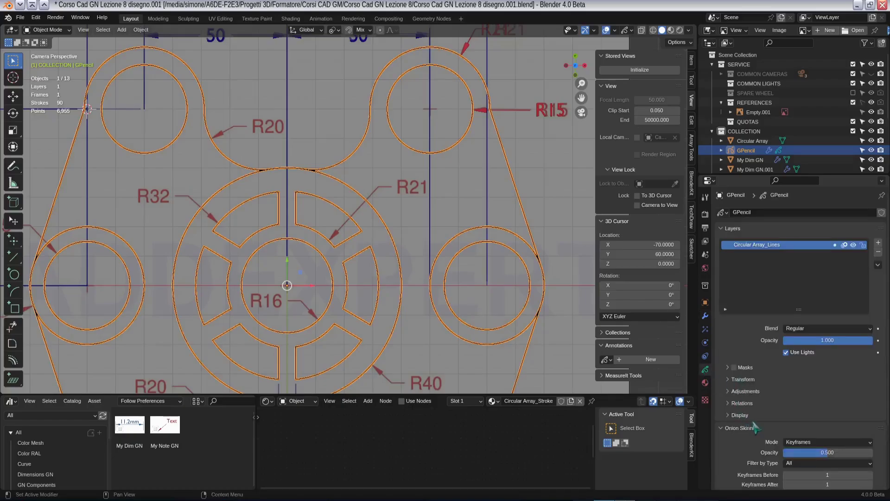
pyautogui.scroll(-2, 755, 426)
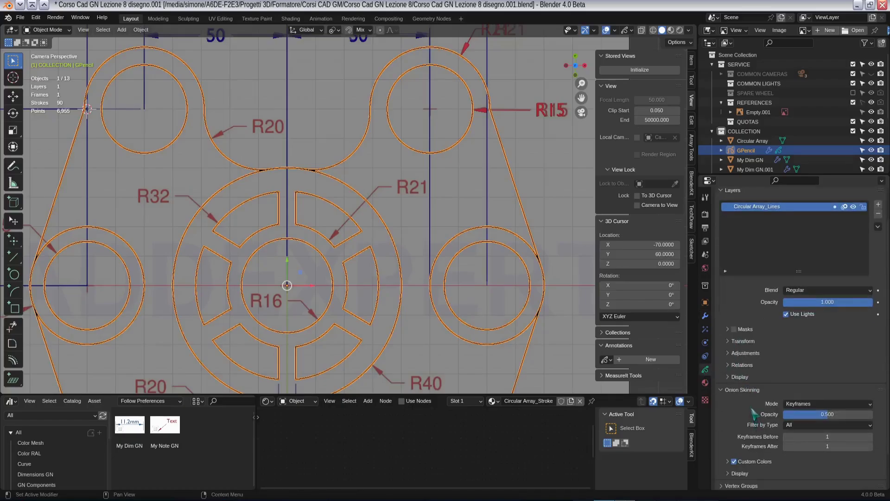
pyautogui.scroll(-2, 753, 413)
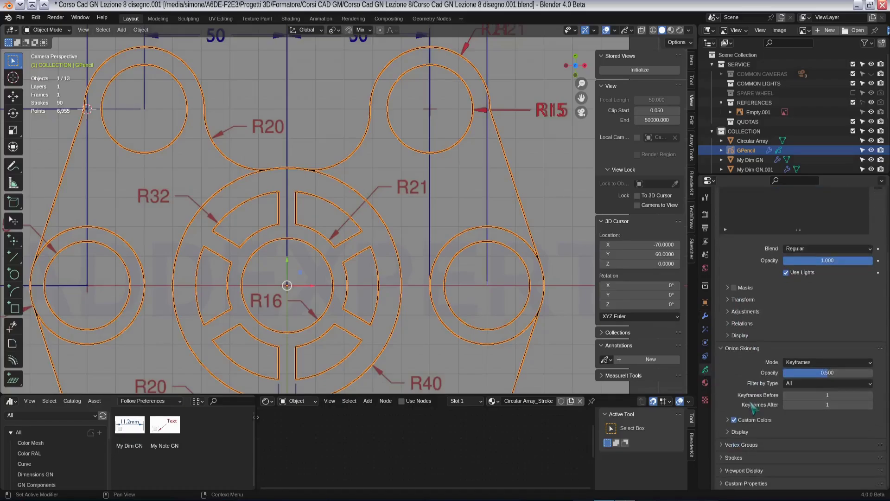
pyautogui.click(737, 312)
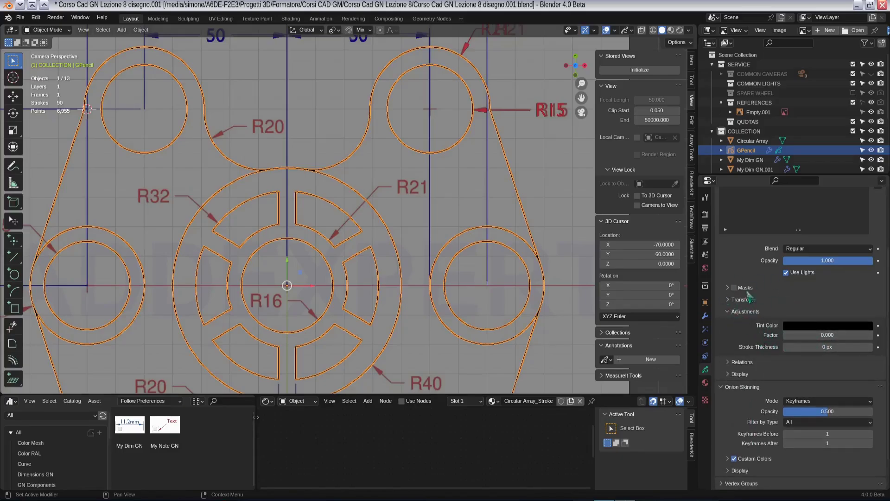
pyautogui.click(705, 315)
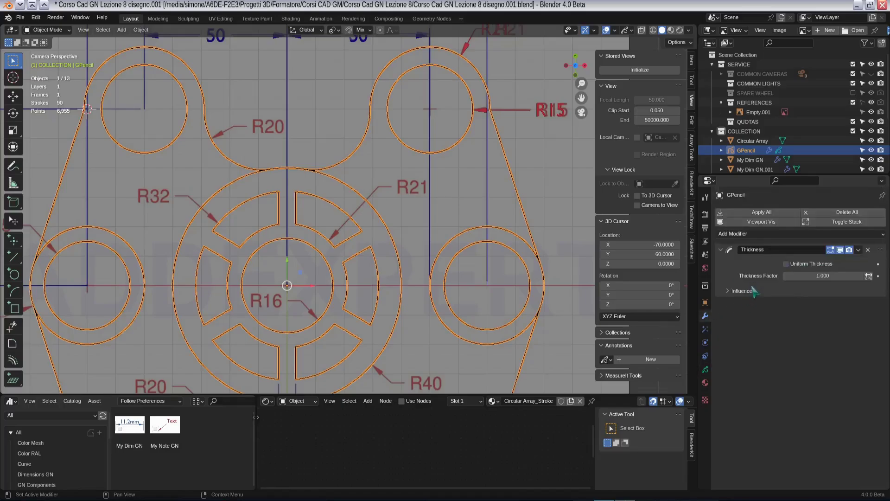
pyautogui.click(868, 250)
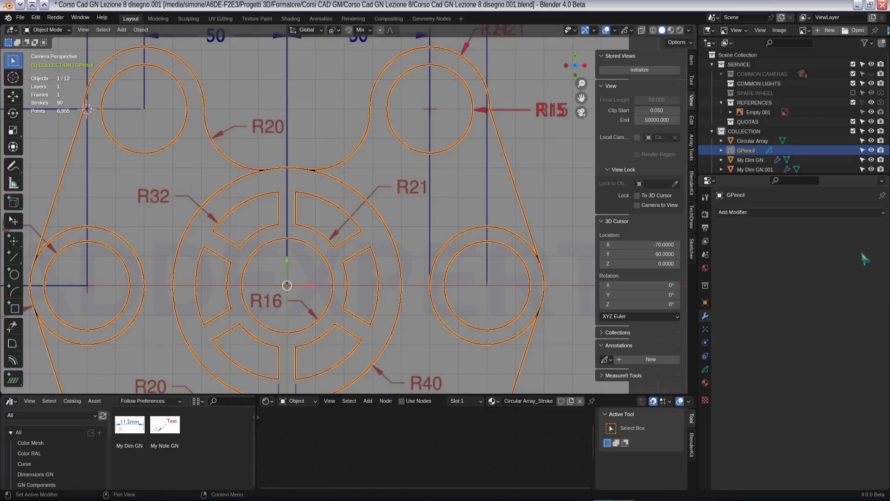
# Render the drawing in the Rendering workspace and examine the line thickness around the R40 circle and its slots
pyautogui.scroll(-2, 330, 137)
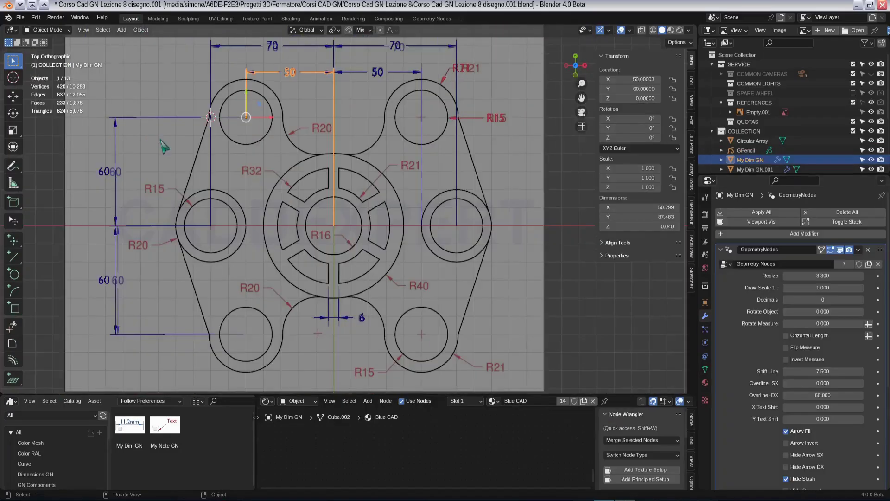
pyautogui.click(364, 19)
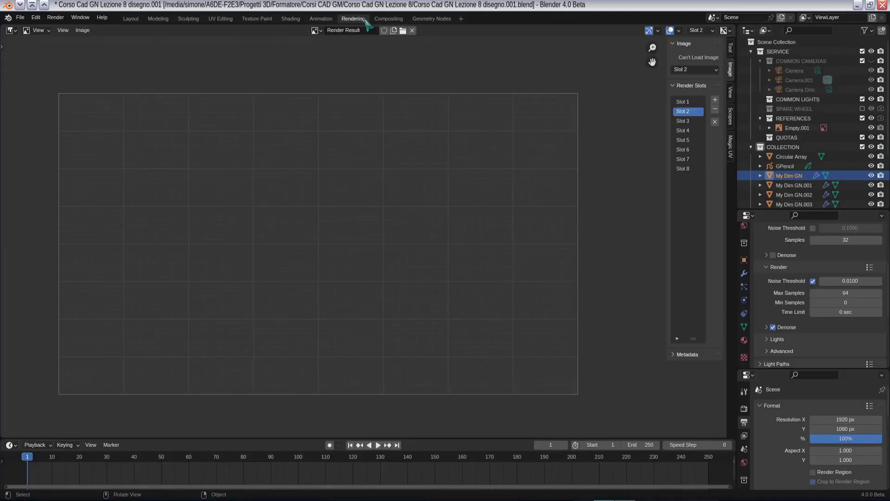
pyautogui.press('F12')
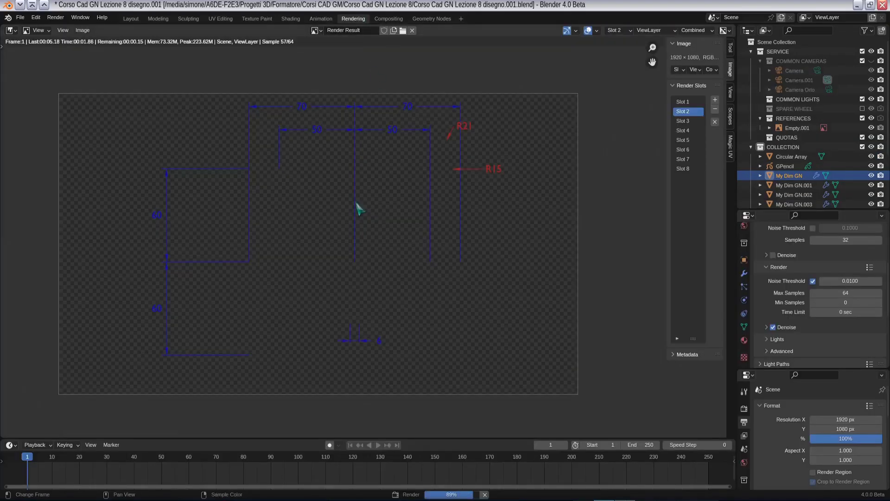
pyautogui.scroll(6, 362, 208)
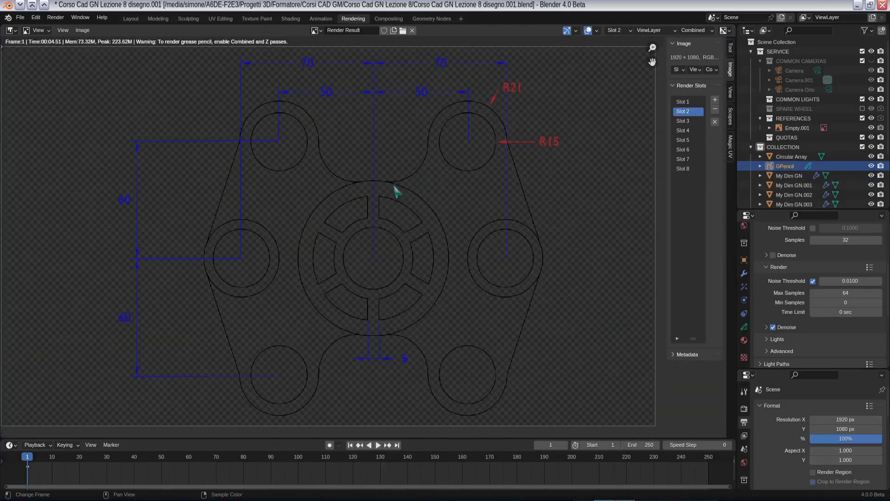
pyautogui.scroll(7, 375, 192)
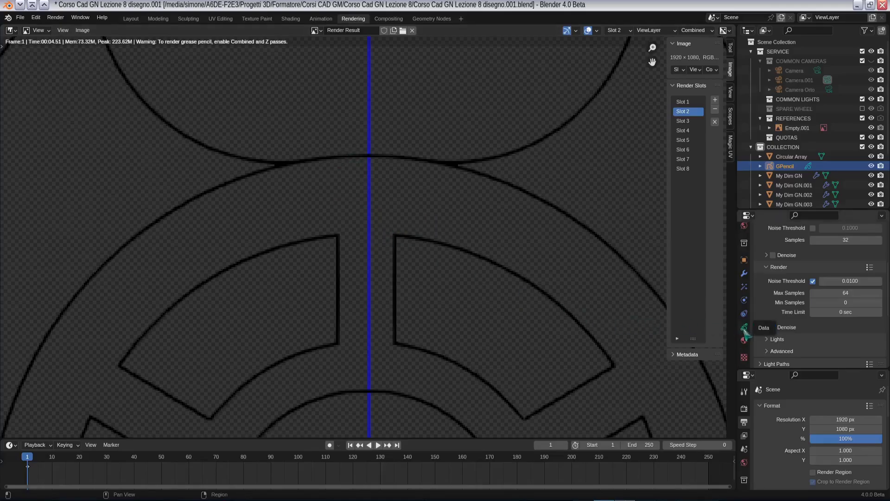
# Check the GPencil object's stroke thickness settings and review the whole rendered drawing
pyautogui.click(744, 328)
pyautogui.scroll(-6, 775, 345)
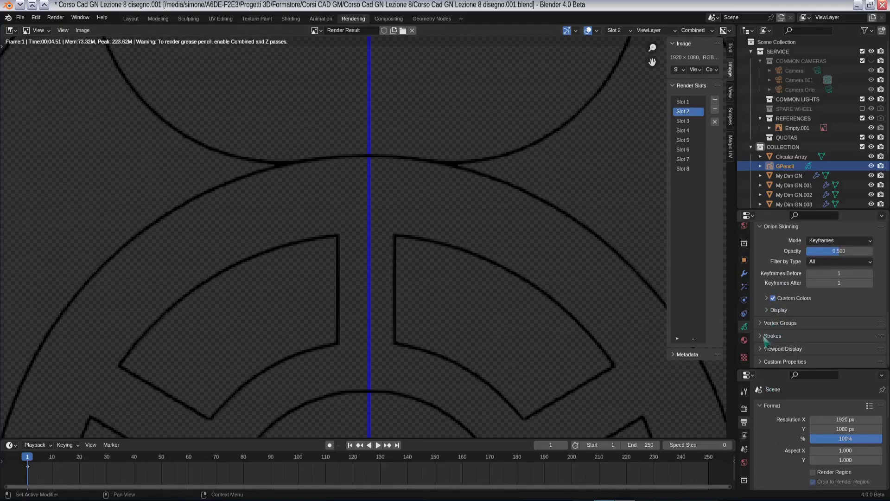
pyautogui.click(767, 336)
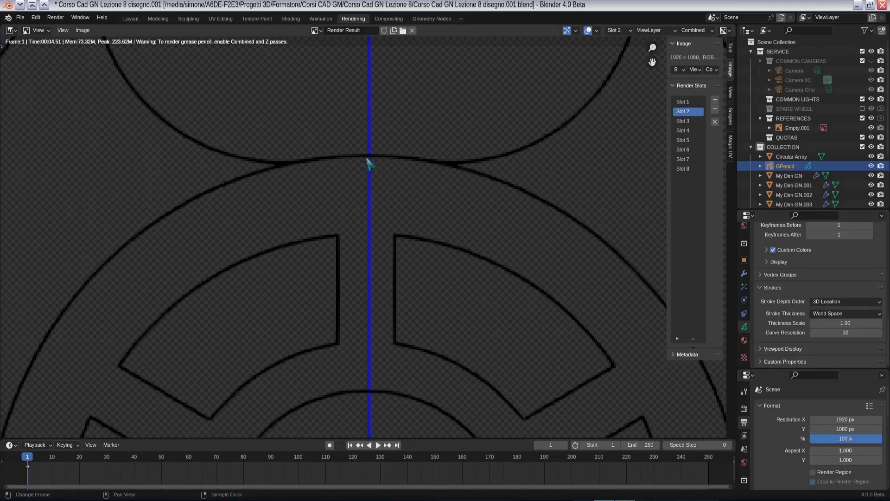
pyautogui.scroll(-5, 366, 269)
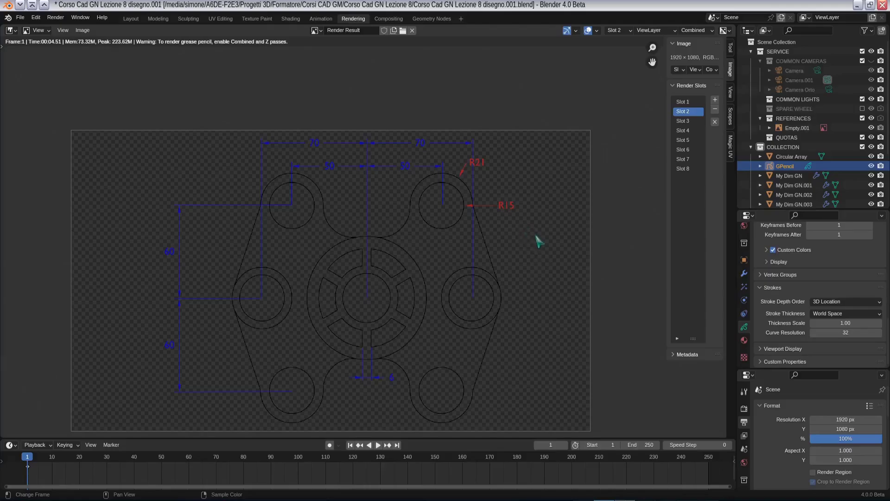
pyautogui.moveTo(526, 249); pyautogui.dragTo(530, 205, button='middle')
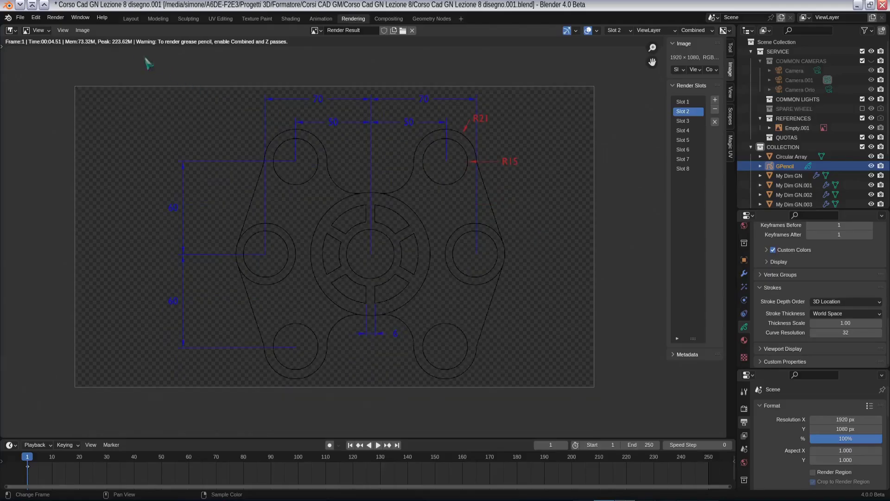
pyautogui.click(83, 30)
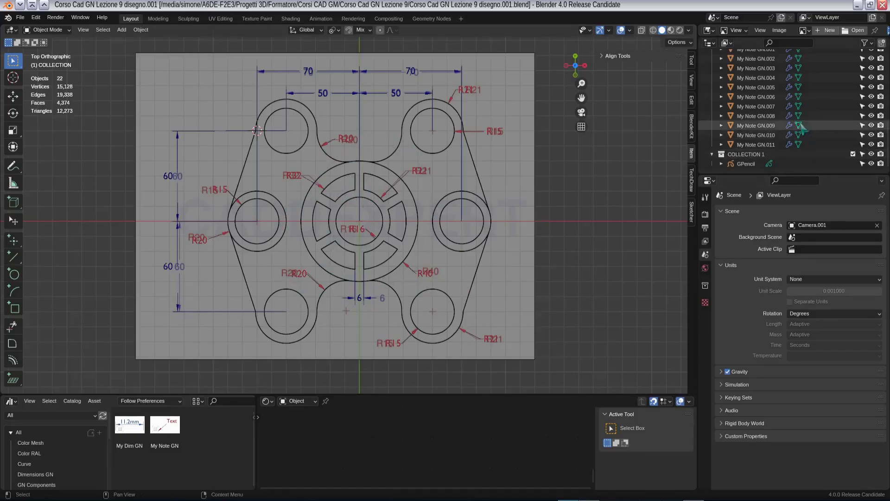
# Exclude the REFERENCES collection from the view layer and move all dimension and note objects into the QUOTAS collection
pyautogui.scroll(10, 857, 110)
pyautogui.click(853, 103)
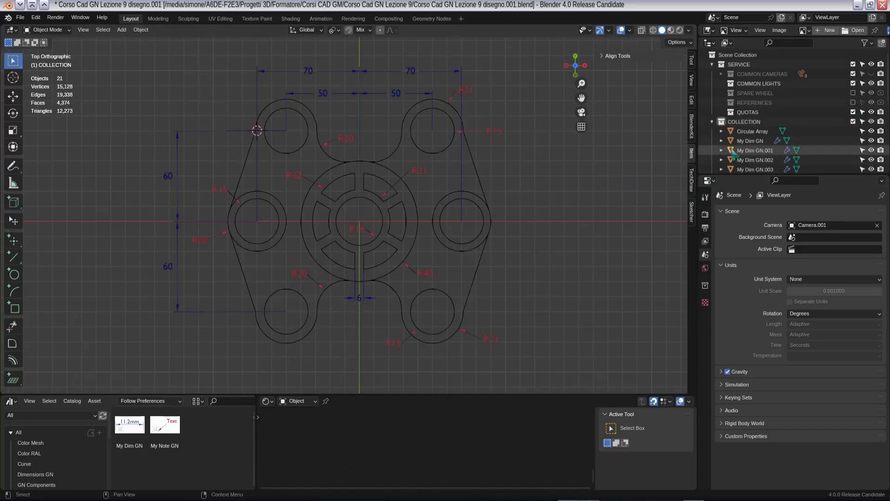
pyautogui.moveTo(752, 140); pyautogui.dragTo(773, 97)
pyautogui.click(518, 173)
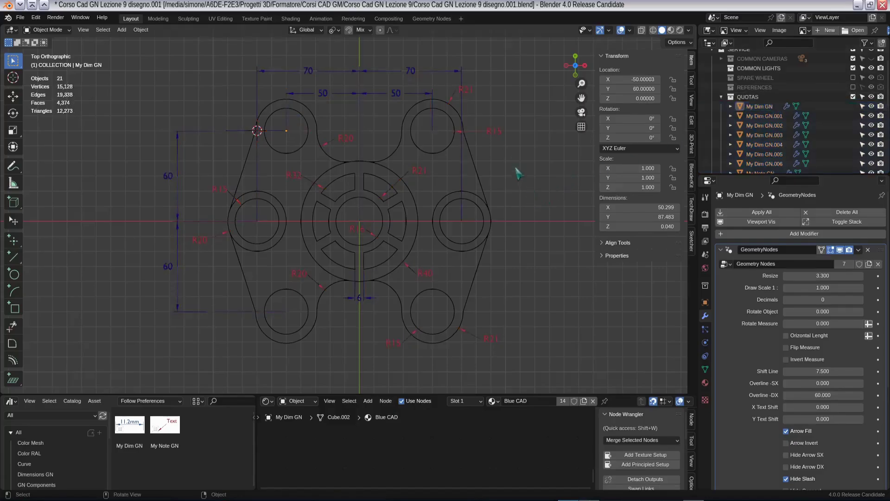
# Select everything in the same collection as the upper R15 note to check the grouping, and clear the selection
pyautogui.click(496, 135)
pyautogui.hotkey('shift', 'g')
pyautogui.click(502, 139)
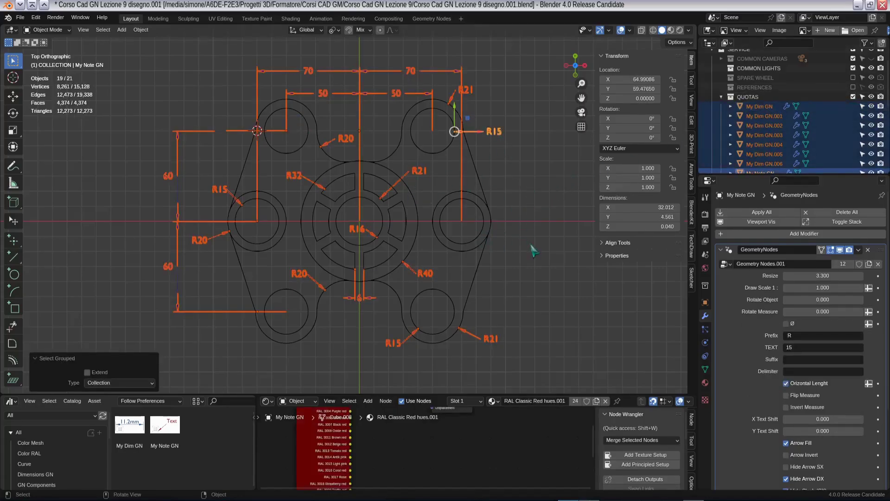
pyautogui.click(535, 192)
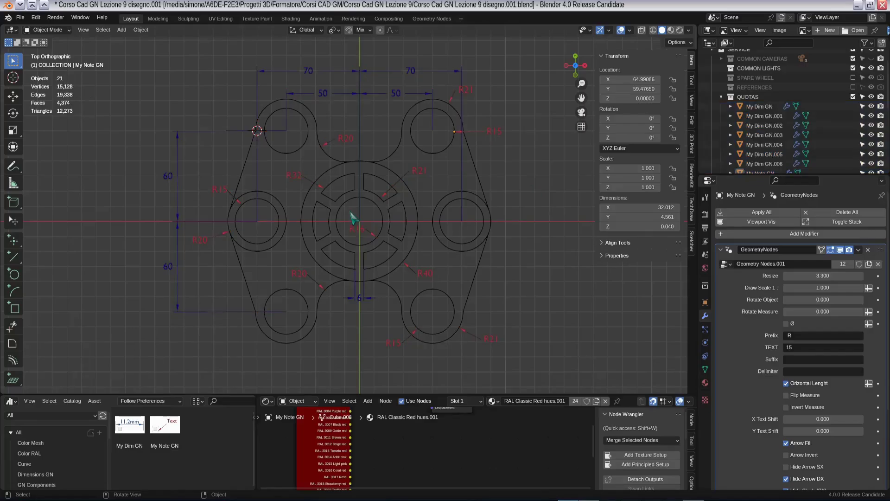
# Look through the scene camera and change the lens type of Camera.001 to Orthographic
pyautogui.press('KP_0')
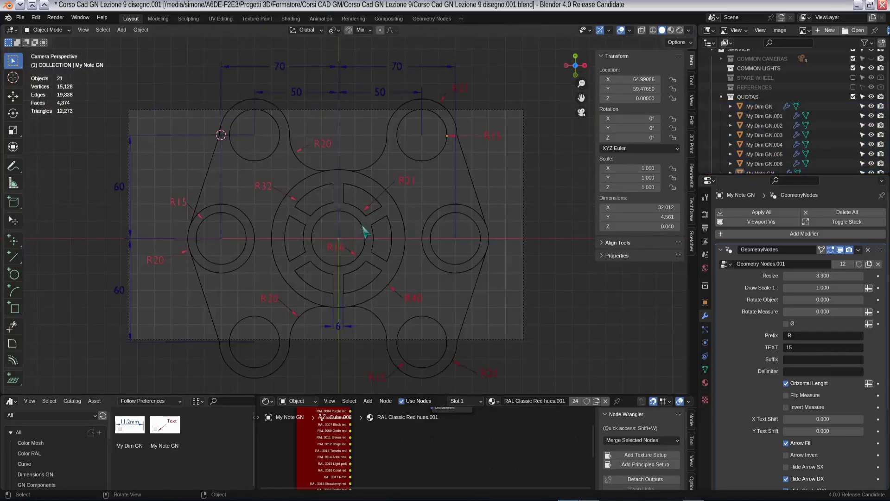
pyautogui.scroll(2, 760, 93)
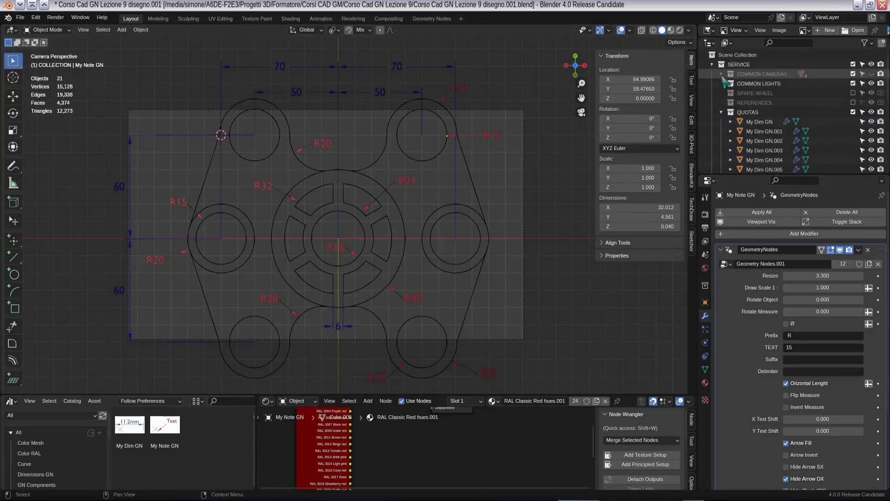
pyautogui.click(721, 74)
pyautogui.click(760, 93)
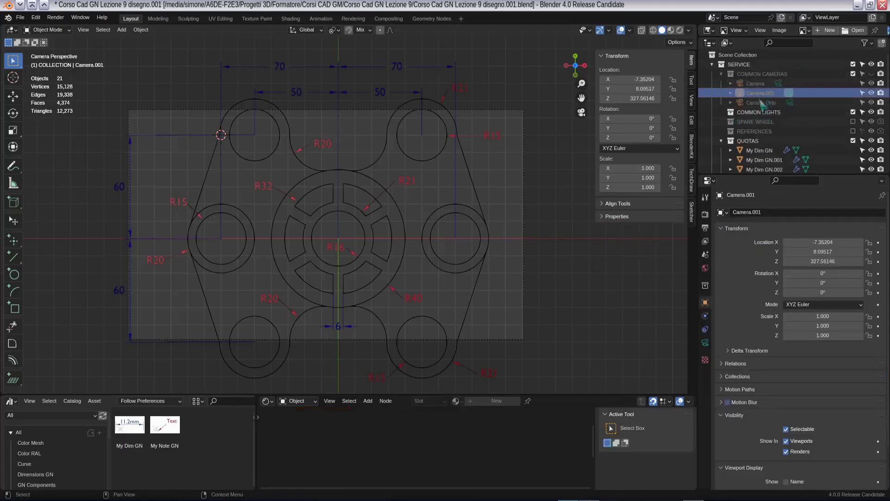
pyautogui.click(705, 342)
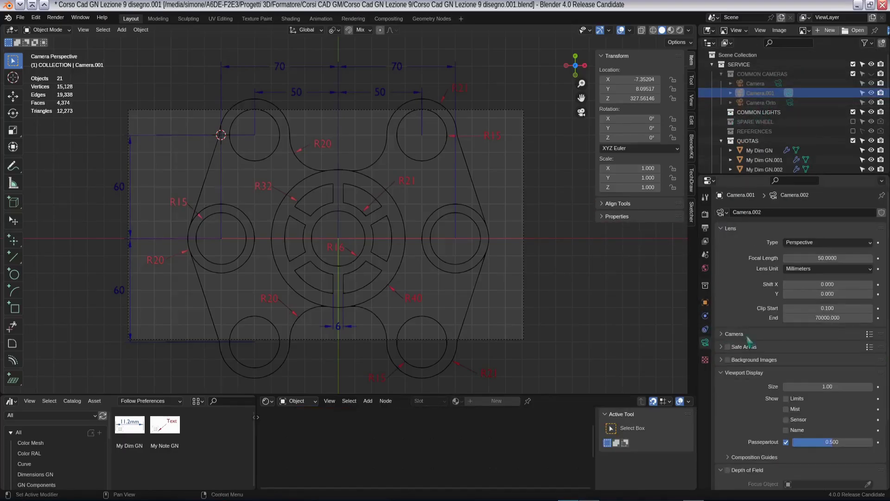
pyautogui.click(809, 242)
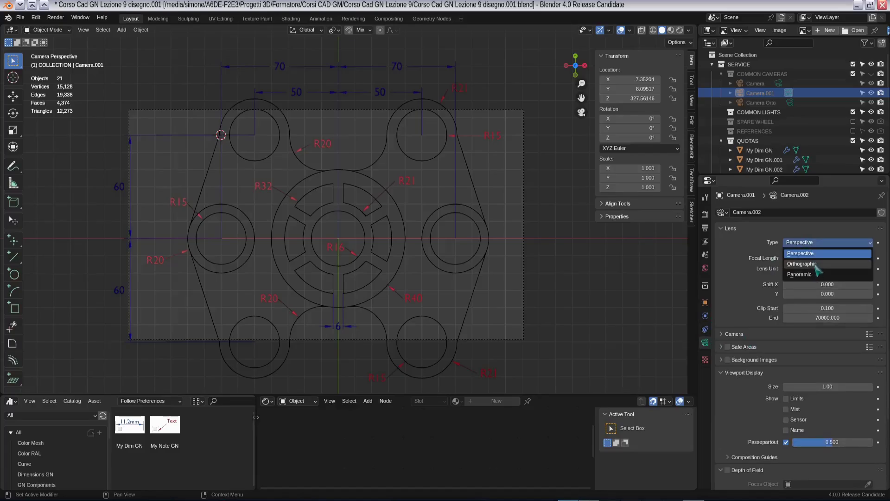
pyautogui.click(814, 268)
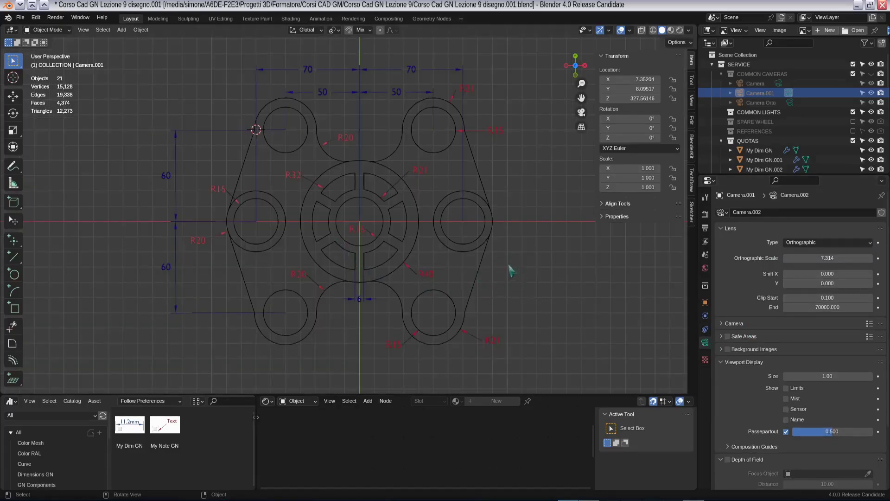
# Set the orthographic scale of Camera.001 to about 407.414 so the whole dimensioned drawing fits the camera frame
pyautogui.press('KP_0')
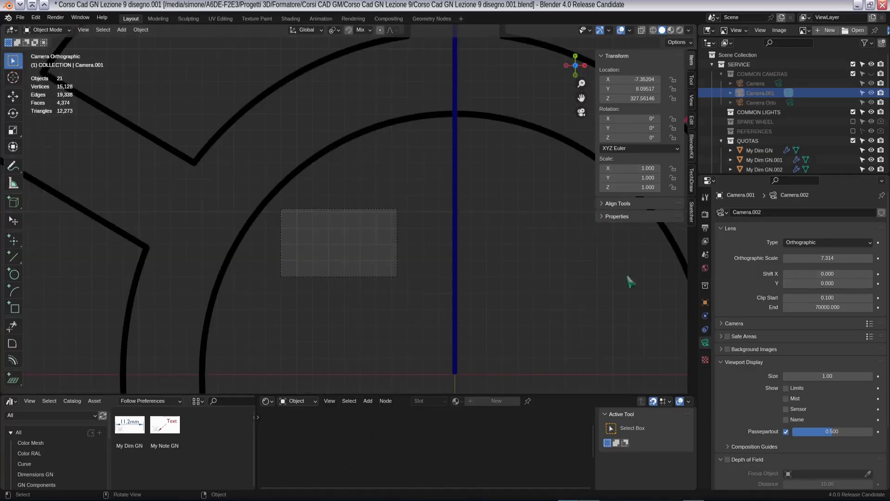
pyautogui.moveTo(823, 258); pyautogui.dragTo(880, 257)
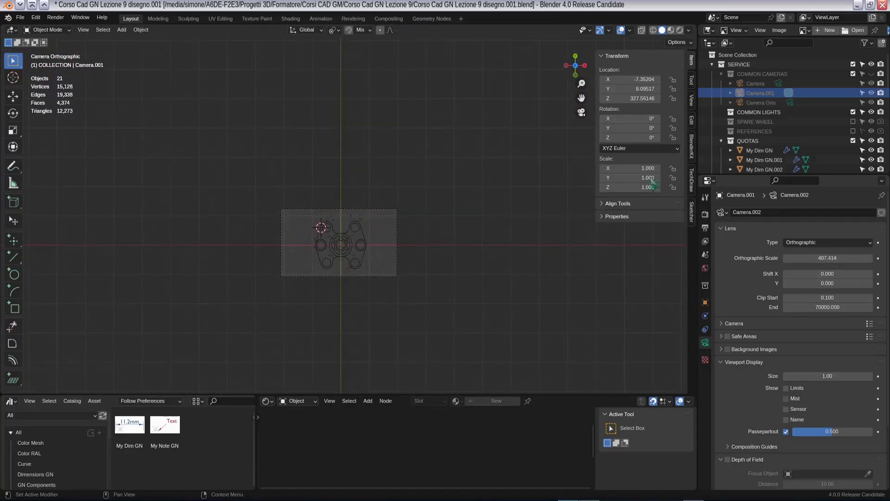
pyautogui.scroll(8, 368, 258)
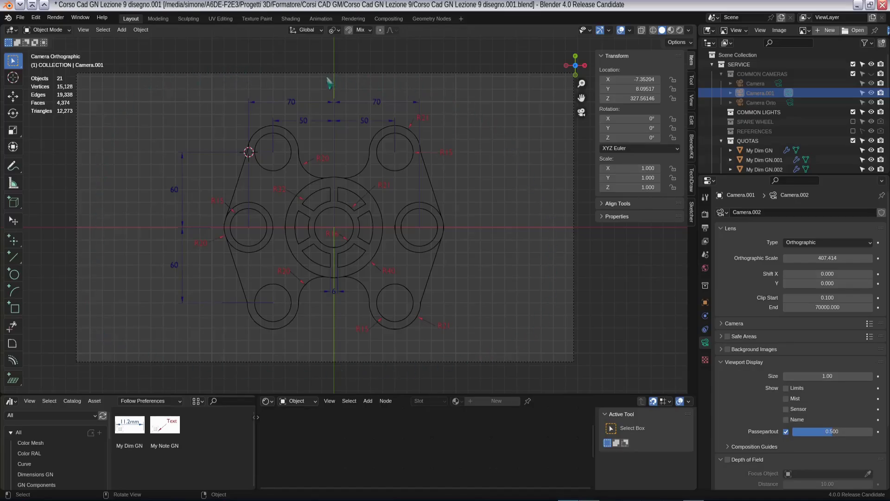
# Search the add-ons in the preferences for "print" to find the Render to Print add-on
pyautogui.click(35, 17)
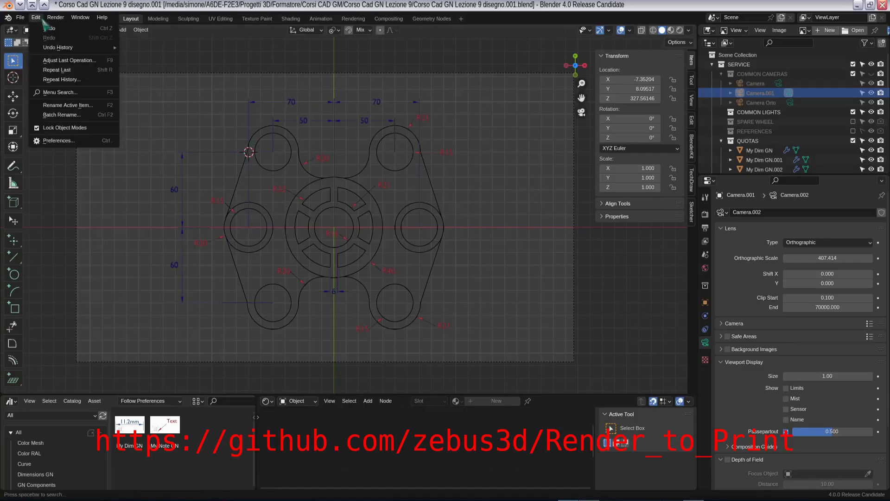
pyautogui.click(59, 140)
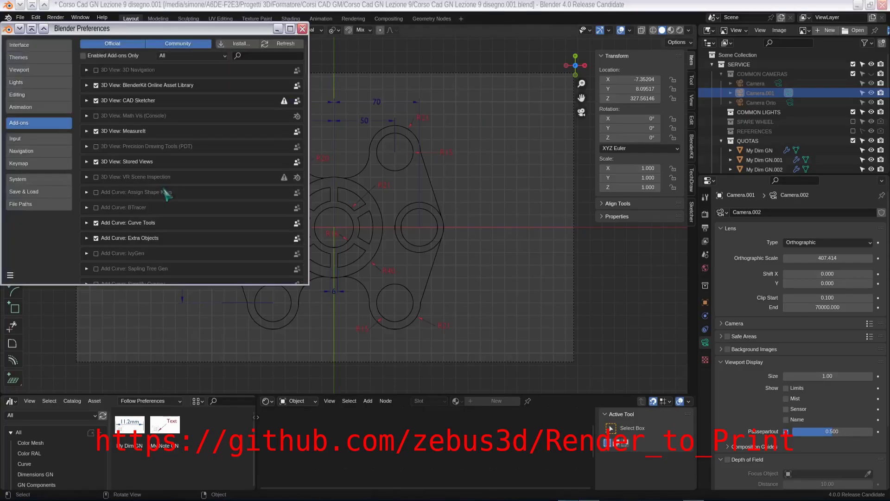
pyautogui.write('print')
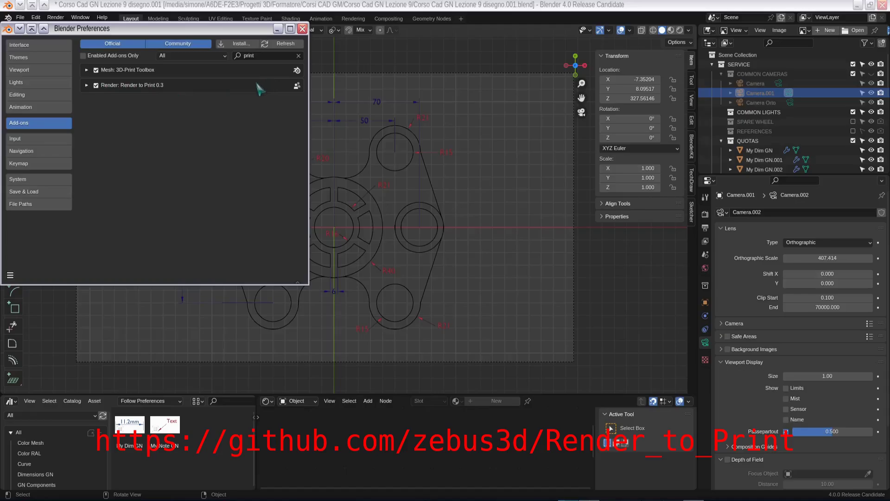
# Apply the Landscape A4 (21.0x29.7 cm) page format at 300 DPI to the render with Render to Print
pyautogui.click(303, 29)
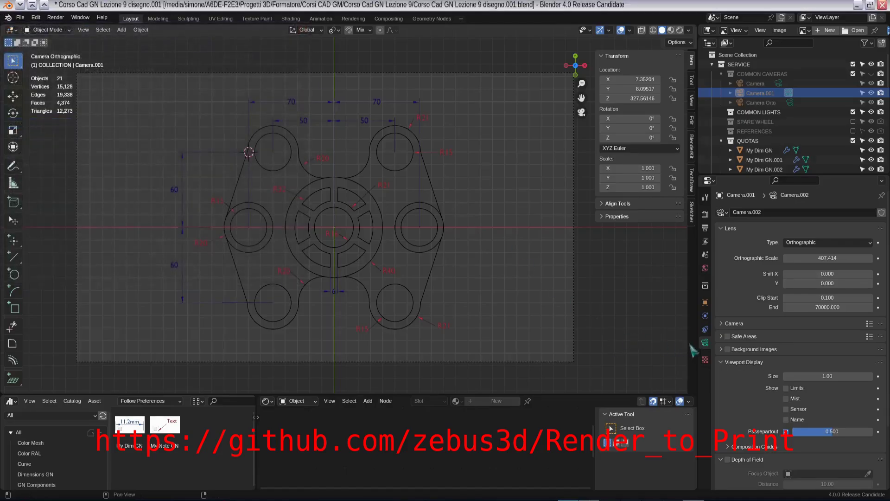
pyautogui.click(705, 228)
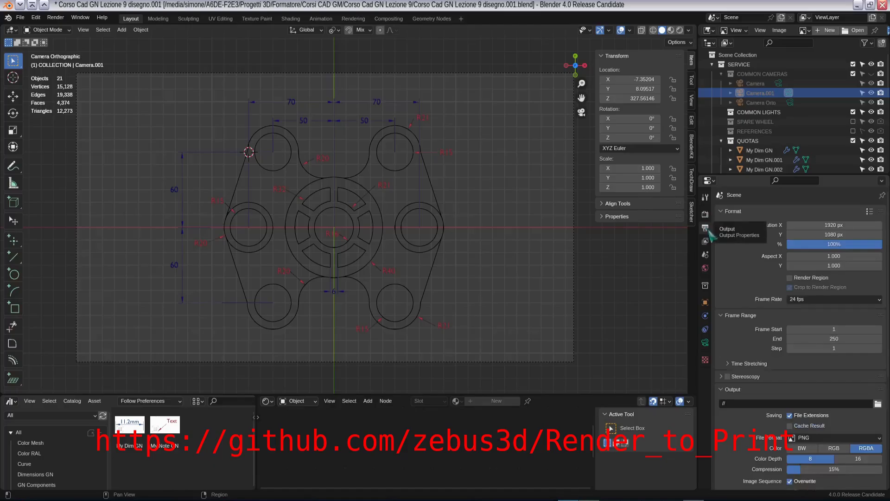
pyautogui.scroll(-10, 744, 288)
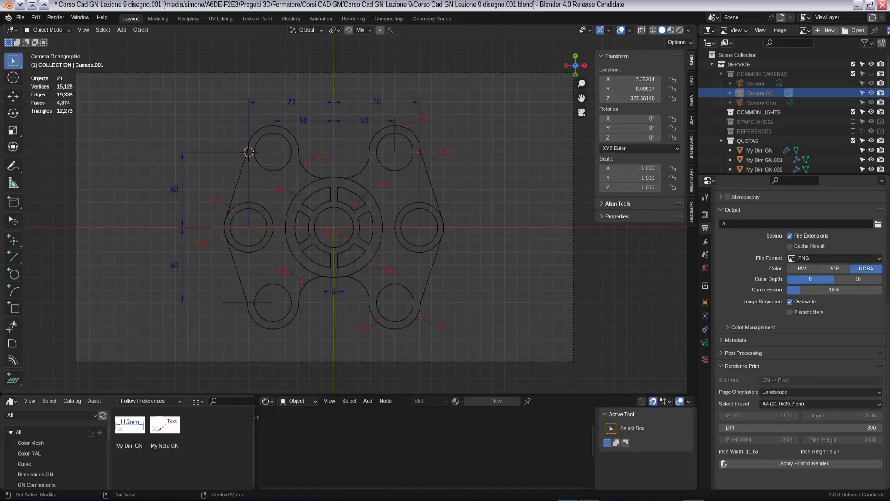
pyautogui.click(785, 392)
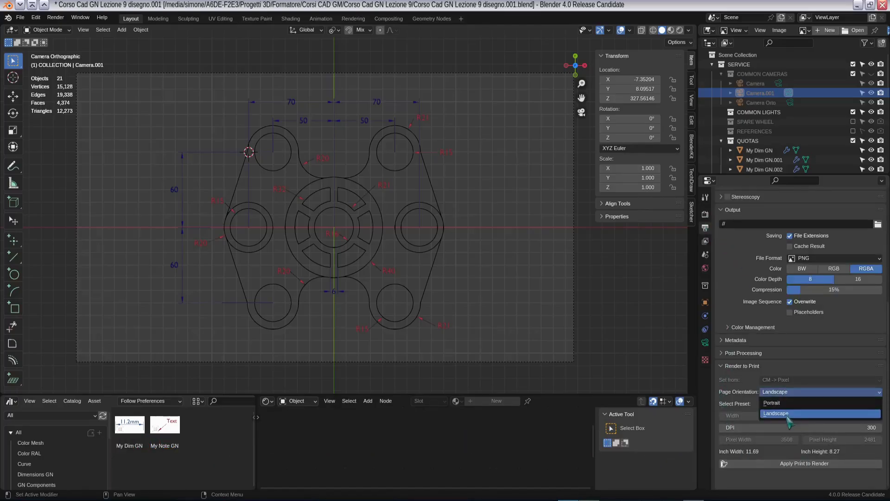
pyautogui.click(783, 413)
pyautogui.click(788, 404)
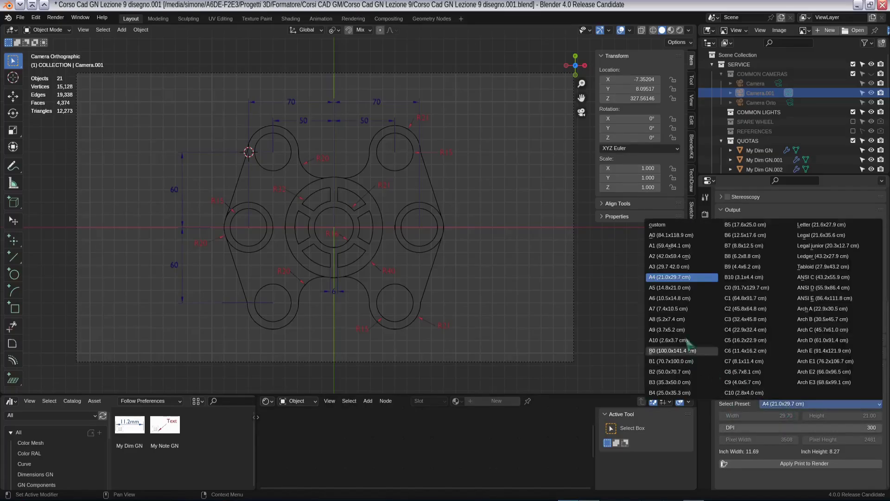
pyautogui.click(676, 280)
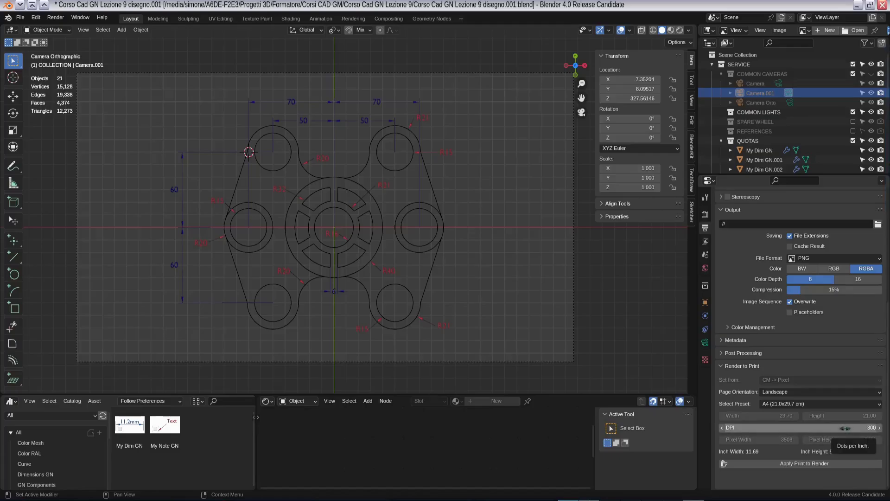
pyautogui.click(787, 464)
pyautogui.scroll(-3, 389, 274)
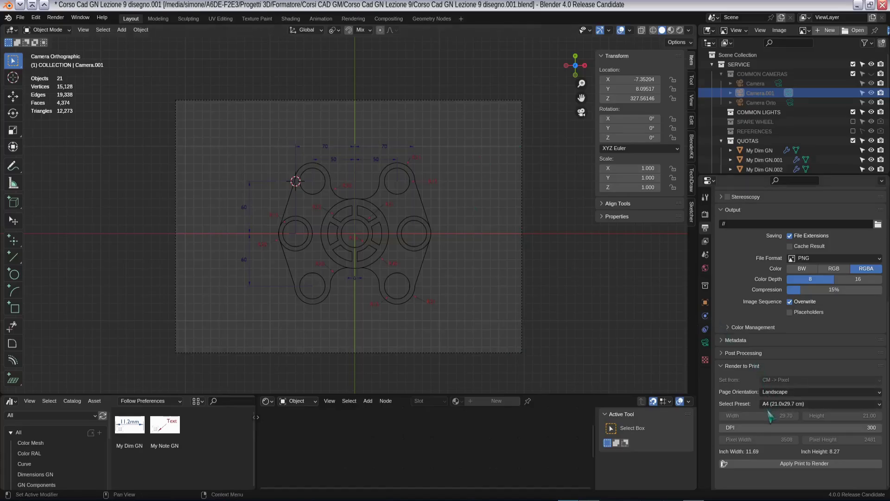
# Set the orthographic scale of Camera.001 to 288.414 so the drawing fills the page, and render the image
pyautogui.click(705, 342)
pyautogui.scroll(4, 755, 250)
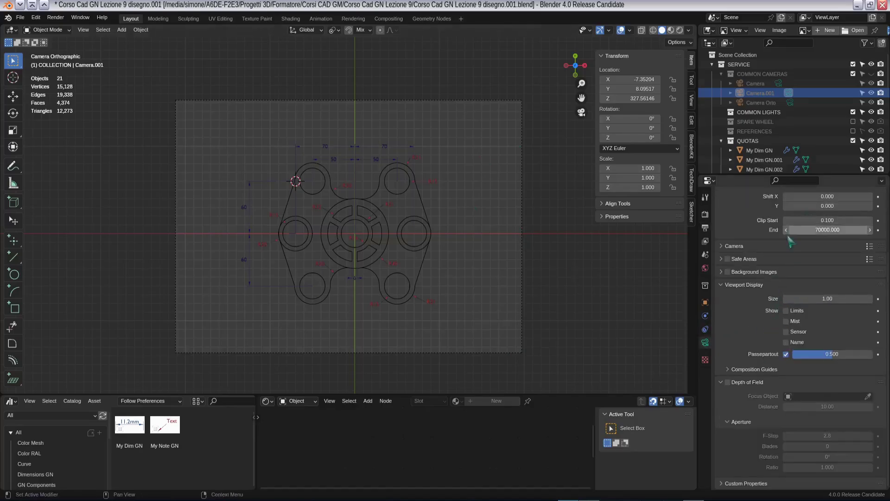
pyautogui.moveTo(807, 257)
pyautogui.mouseDown()
pyautogui.moveTo(827, 258)
pyautogui.moveTo(773, 257)
pyautogui.mouseUp()
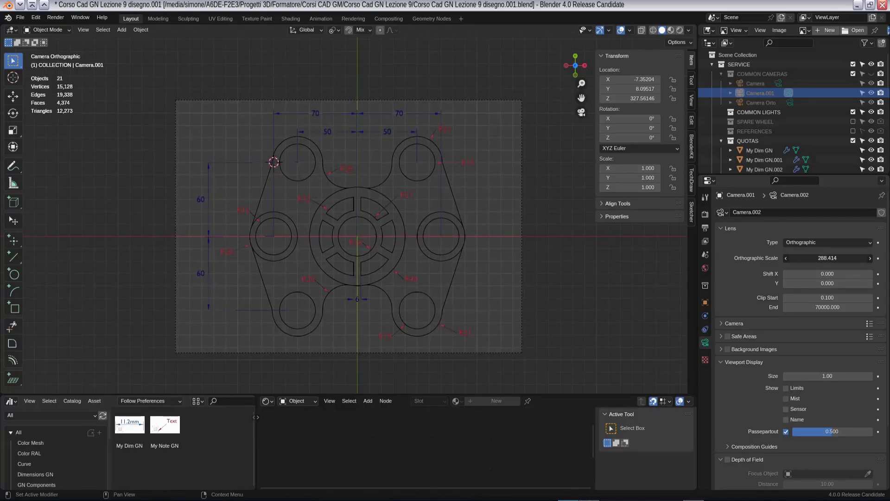
pyautogui.click(359, 19)
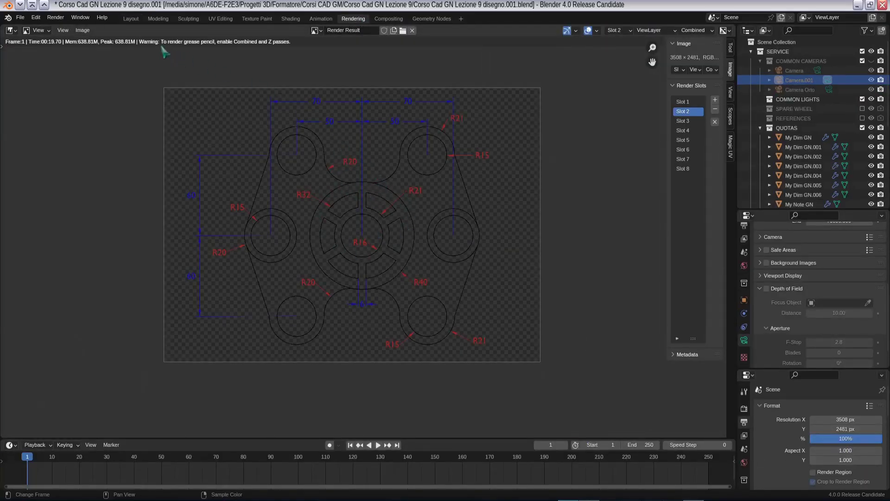
pyautogui.click(83, 30)
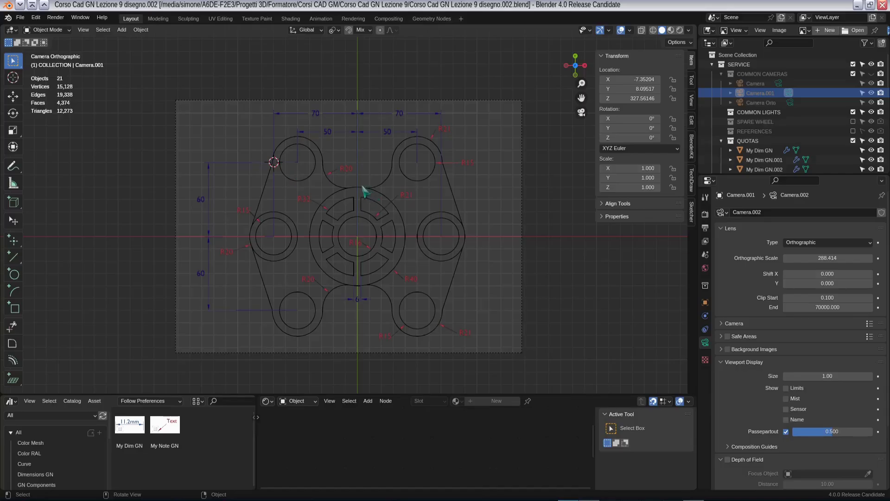
# Examine the TechDraw add-on's details and default values in the preferences, and review its part, view and cutting settings
pyautogui.click(37, 18)
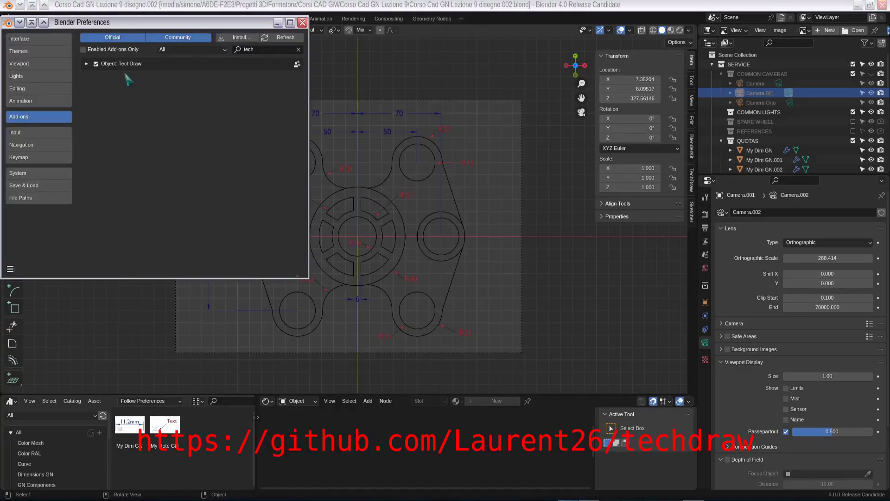
pyautogui.click(87, 65)
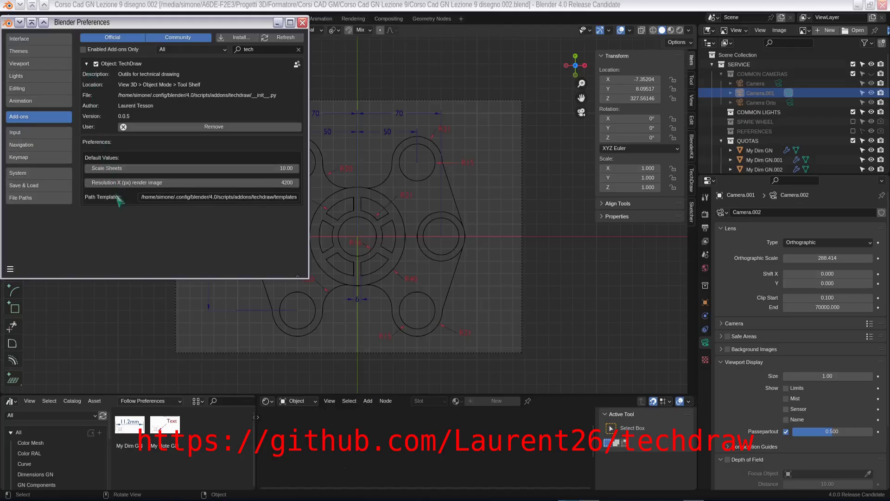
pyautogui.click(302, 23)
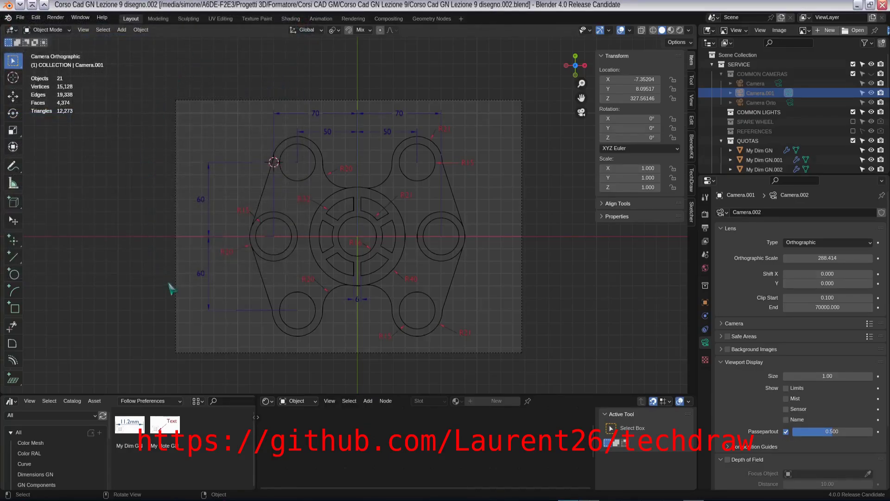
pyautogui.click(691, 183)
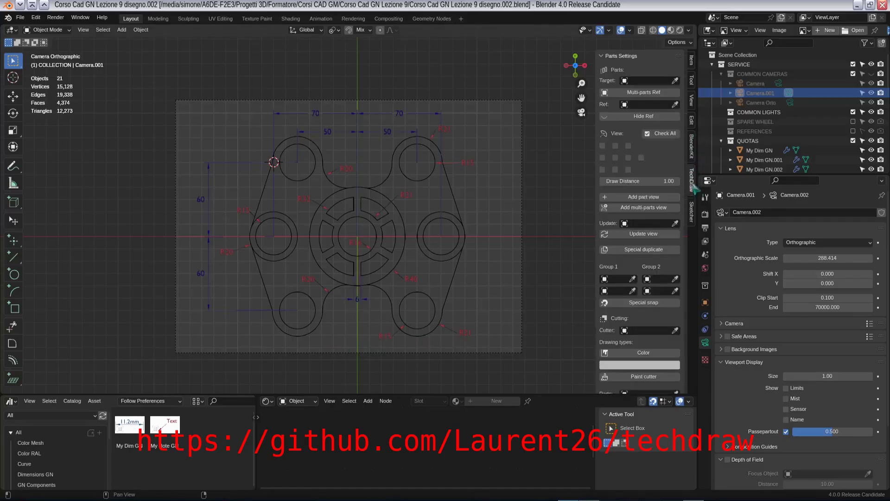
pyautogui.scroll(-4, 666, 181)
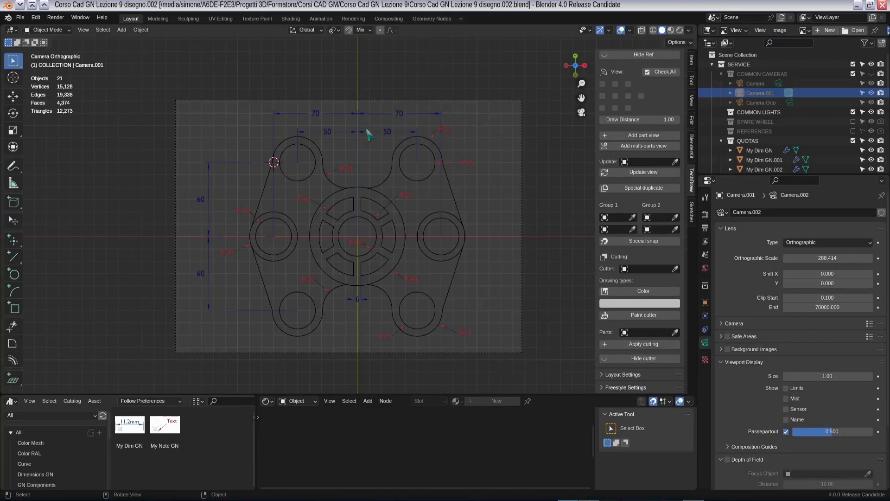
pyautogui.scroll(-1, 55, 463)
# Add the TECHDRAW asset from the GN Components catalog to the scene and locate it in the outliner
pyautogui.click(37, 466)
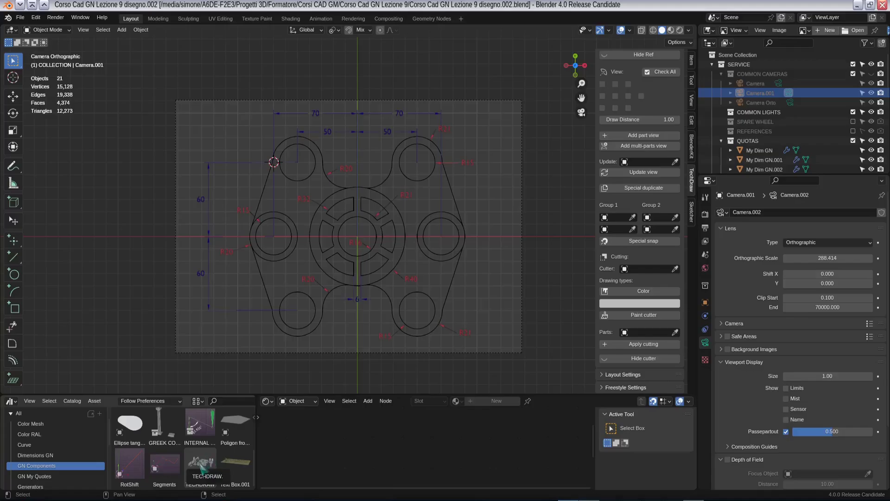
pyautogui.moveTo(203, 471); pyautogui.dragTo(230, 186)
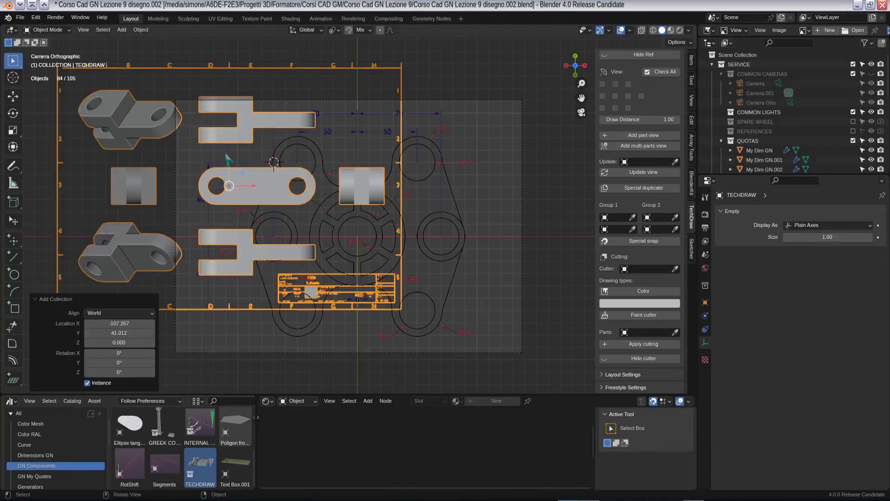
pyautogui.scroll(-2, 748, 125)
pyautogui.scroll(-8, 748, 124)
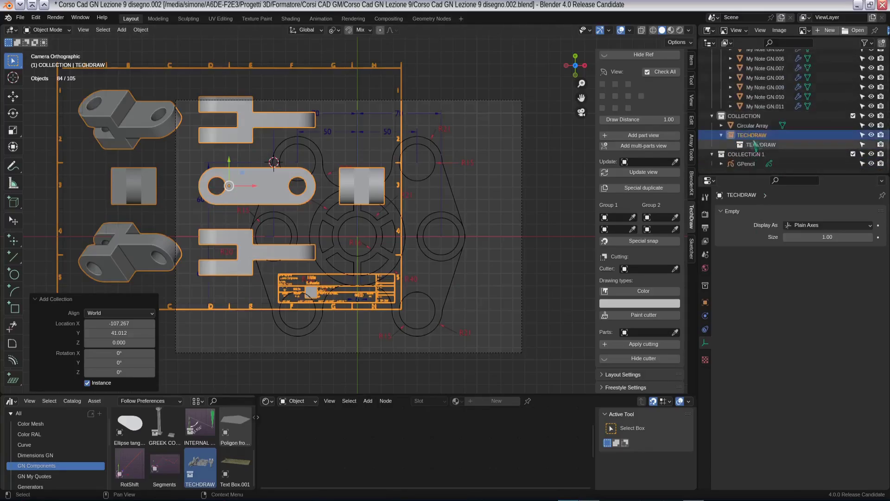
# Turn off instancing for the added TECHDRAW collection and set its X and Y location to 0
pyautogui.click(87, 383)
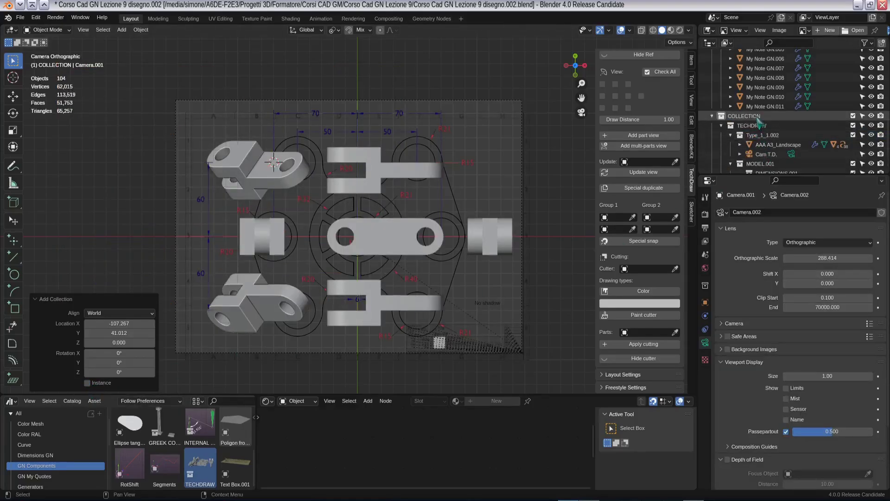
pyautogui.moveTo(126, 323); pyautogui.dragTo(126, 333)
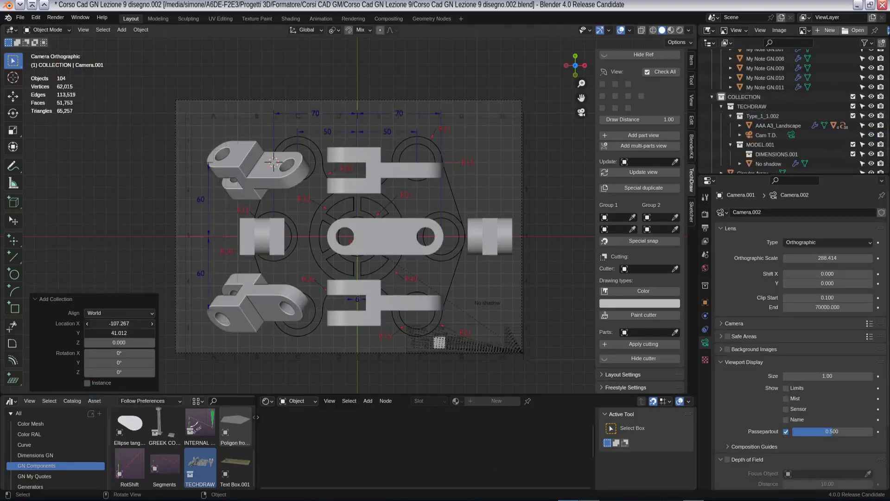
pyautogui.write('0')
pyautogui.press('Return')
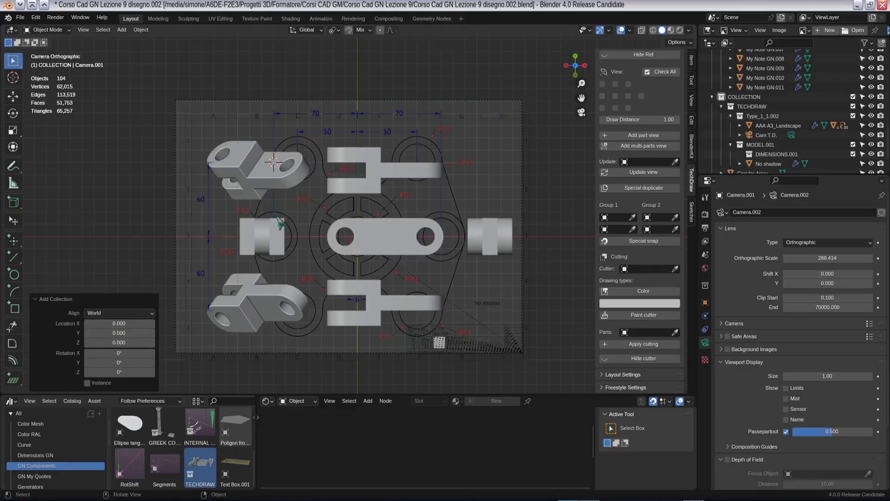
# Make Cam T.D. the active scene camera and bring up the Render to Print page settings
pyautogui.click(791, 135)
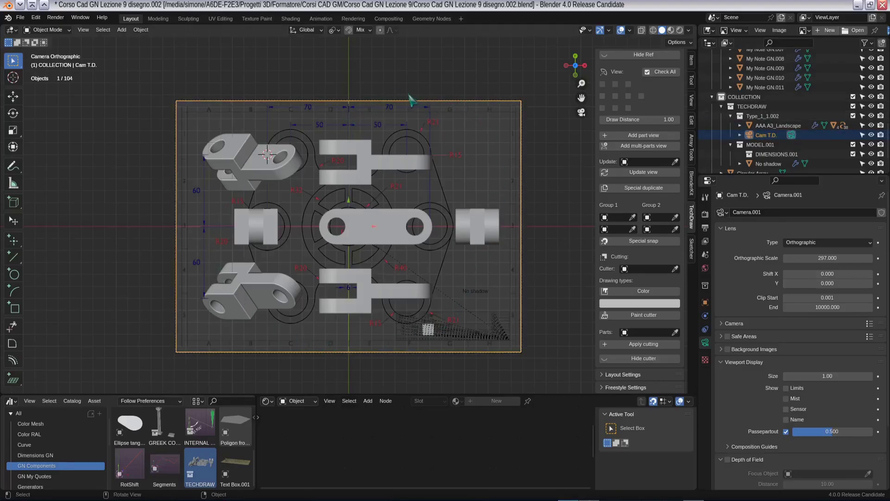
pyautogui.click(704, 229)
pyautogui.scroll(-8, 747, 407)
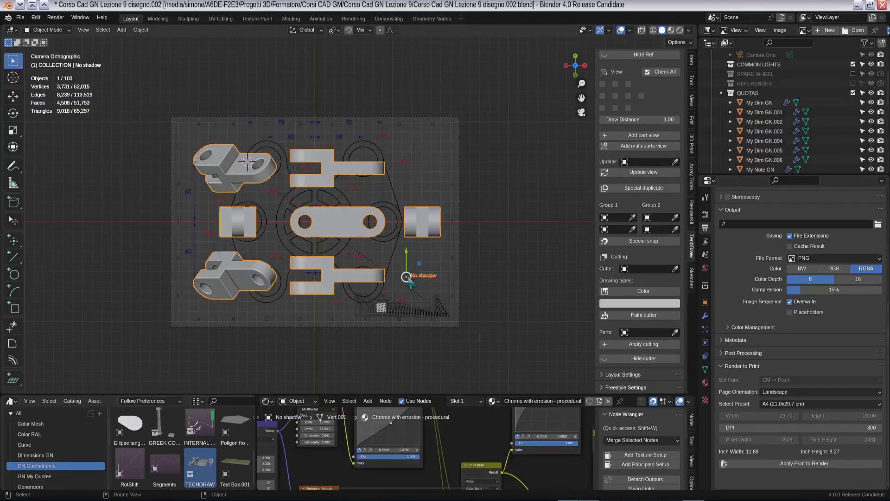
# Move the No shadow sample model out above the sheet, about 5.7 along X and 192.5 along Y
pyautogui.moveTo(406, 277); pyautogui.dragTo(416, 85)
pyautogui.scroll(1, 448, 302)
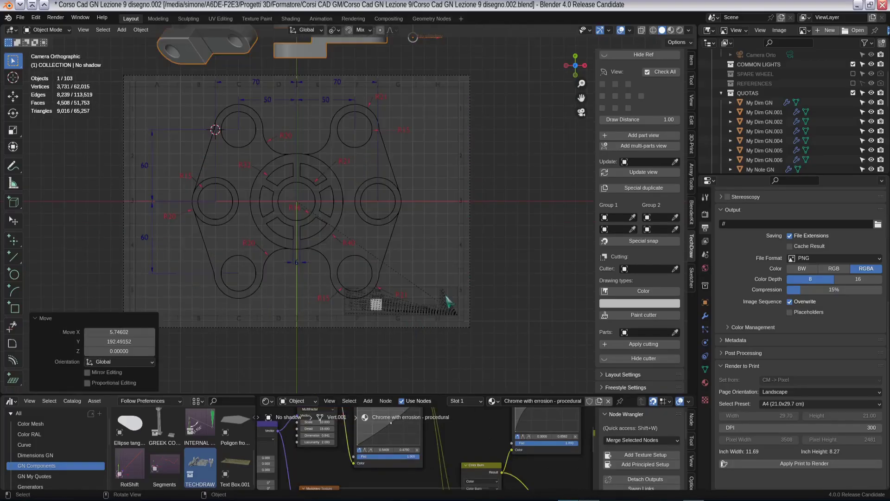
# Try moving the AAA A3_Landscape sheet border away from the drawing
pyautogui.scroll(-10, 770, 114)
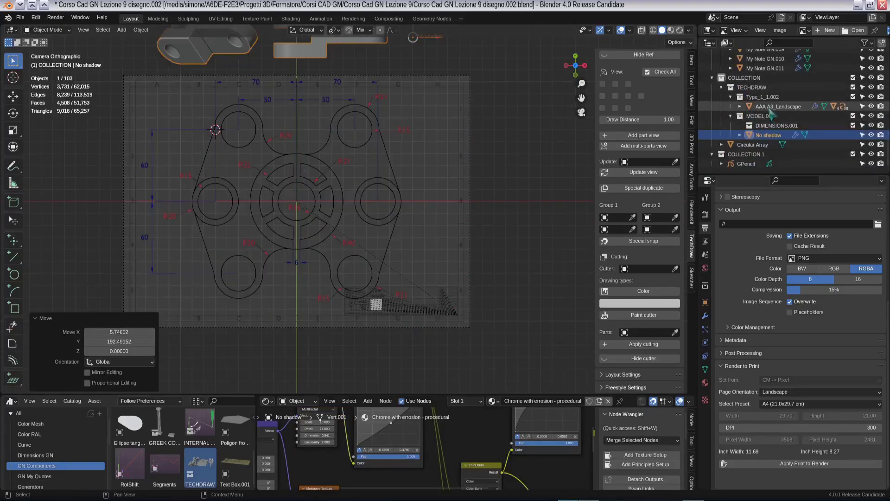
pyautogui.click(769, 107)
pyautogui.press('KP_Decimal')
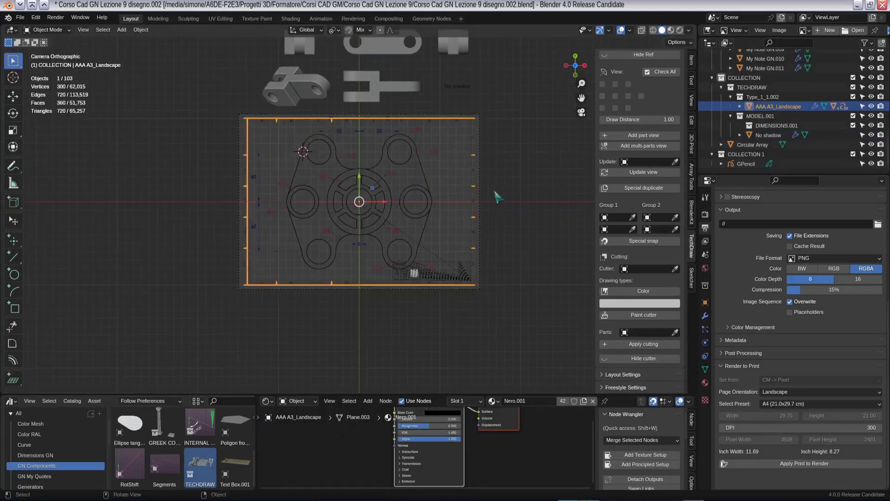
pyautogui.moveTo(358, 204); pyautogui.dragTo(295, 241)
pyautogui.rightClick(295, 240)
# Check that the title block's designer name is editable text, and preview the company logo in rendered shading
pyautogui.scroll(12, 427, 287)
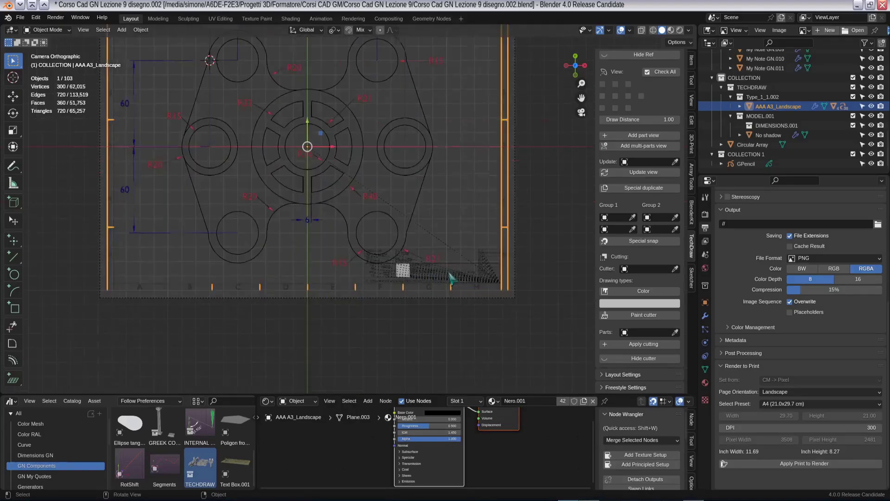
pyautogui.click(216, 196)
pyautogui.press('Tab')
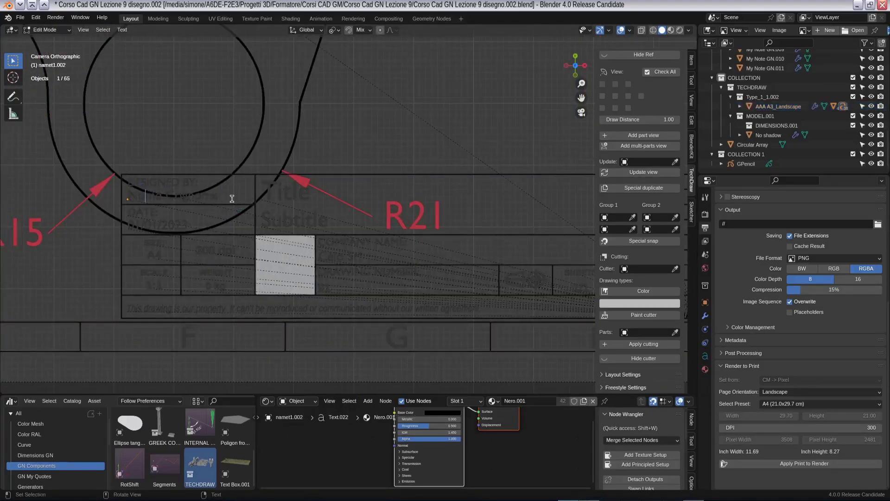
pyautogui.press('Tab')
pyautogui.click(285, 264)
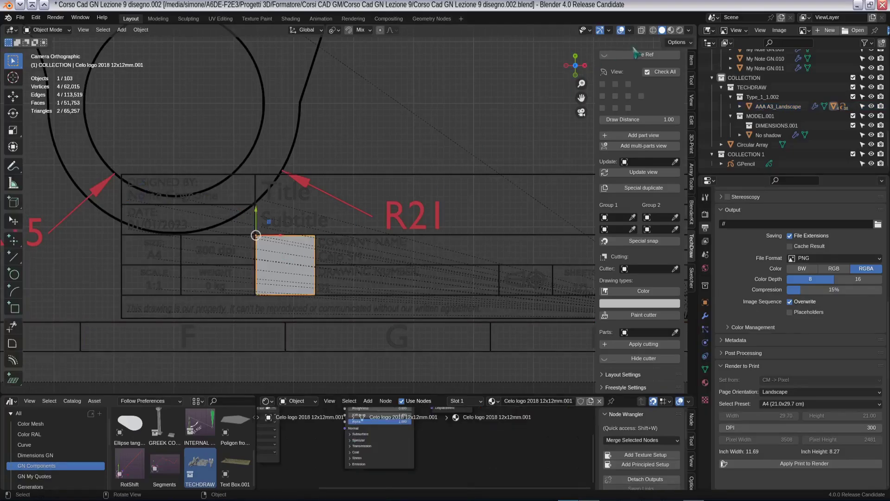
pyautogui.click(668, 30)
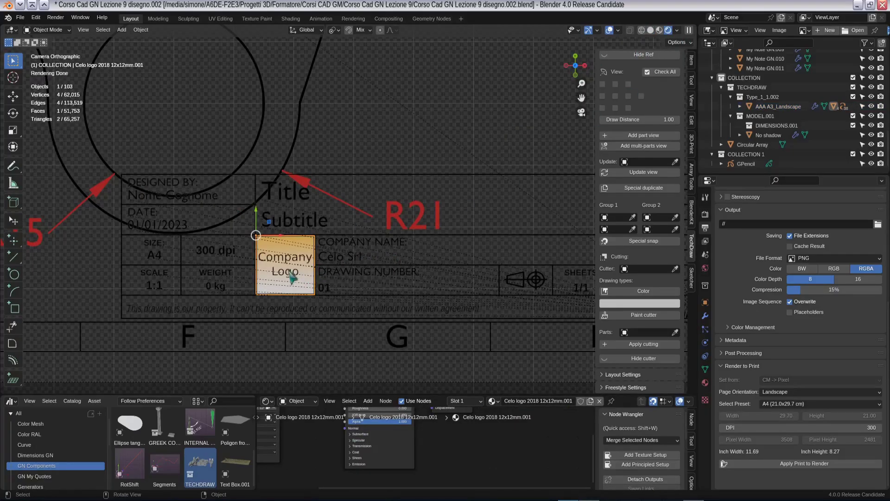
pyautogui.scroll(-3, 323, 274)
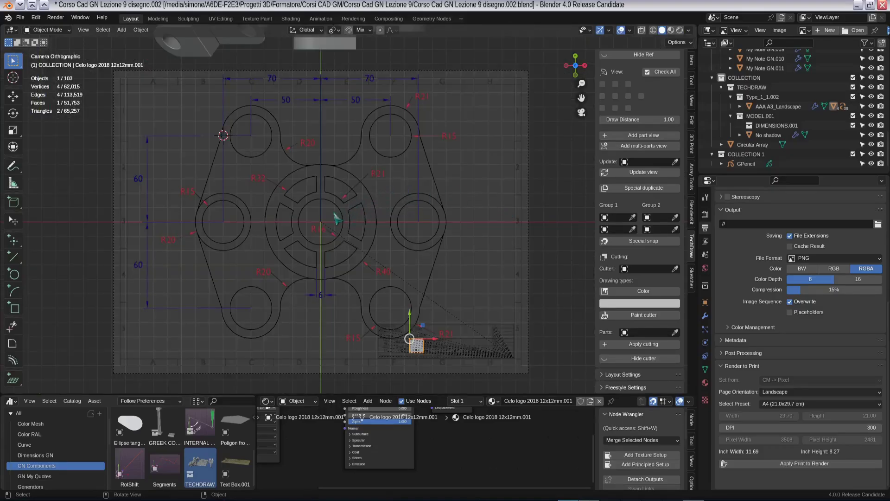
# Scale all dimensions, GPencil and the Circular Array outline together to about 0.78 and move them about -31.9 along X and 8.3 along Y
pyautogui.click(434, 141)
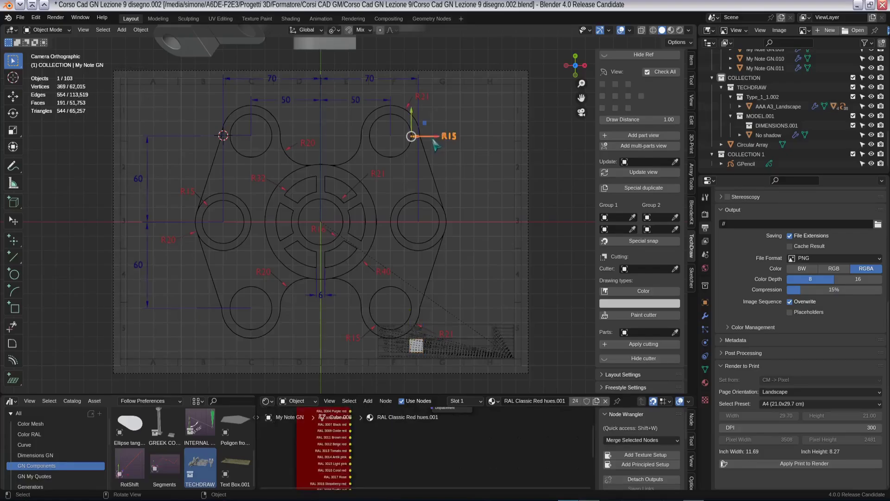
pyautogui.hotkey('shift', 'g')
pyautogui.click(442, 188)
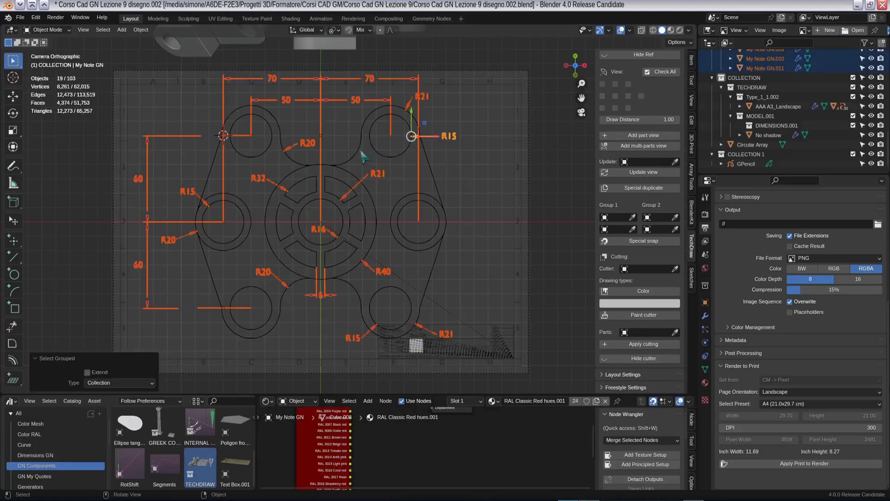
pyautogui.keyDown('shift'); pyautogui.click(359, 152); pyautogui.keyUp('shift')
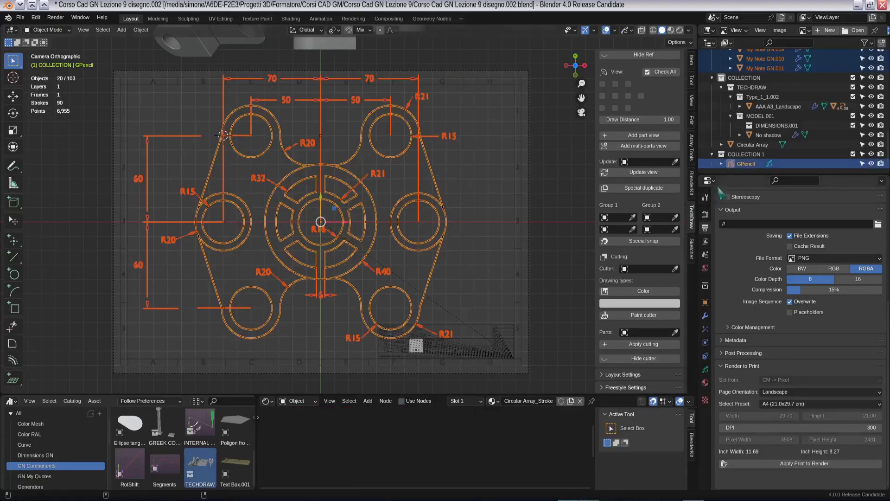
pyautogui.keyDown('ctrl'); pyautogui.click(753, 145); pyautogui.keyUp('ctrl')
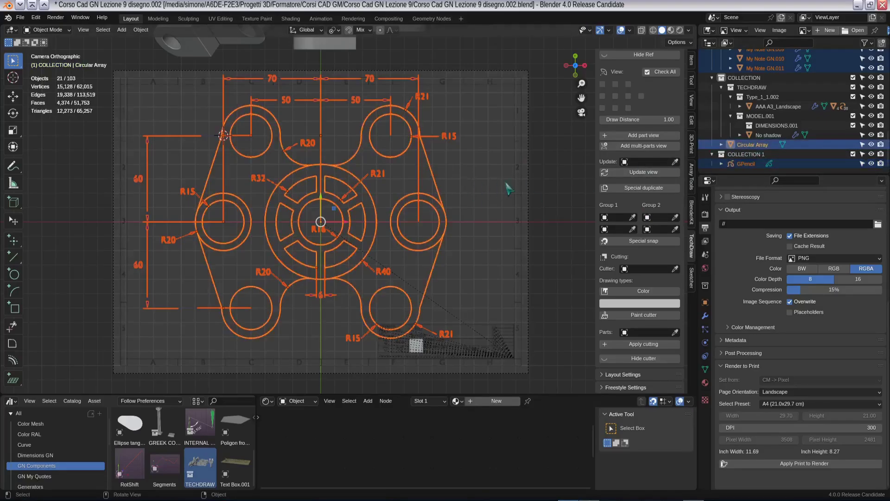
pyautogui.press('s')
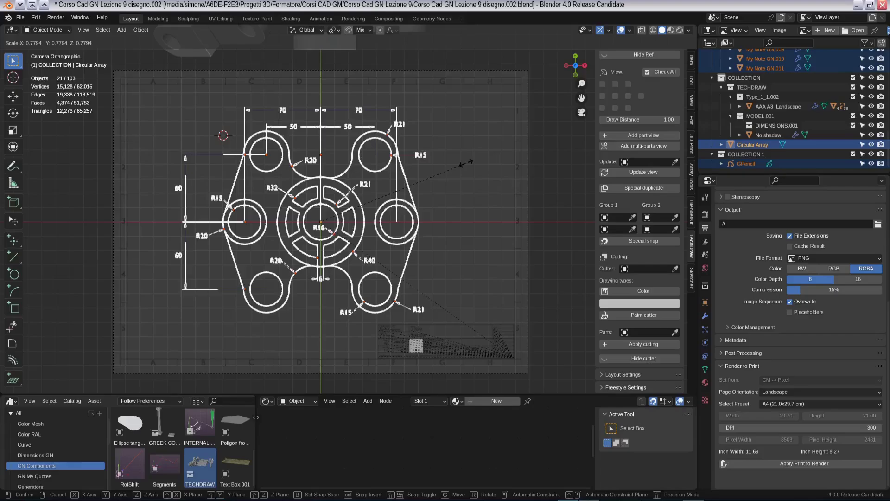
pyautogui.click(466, 163)
pyautogui.moveTo(321, 226); pyautogui.dragTo(276, 215)
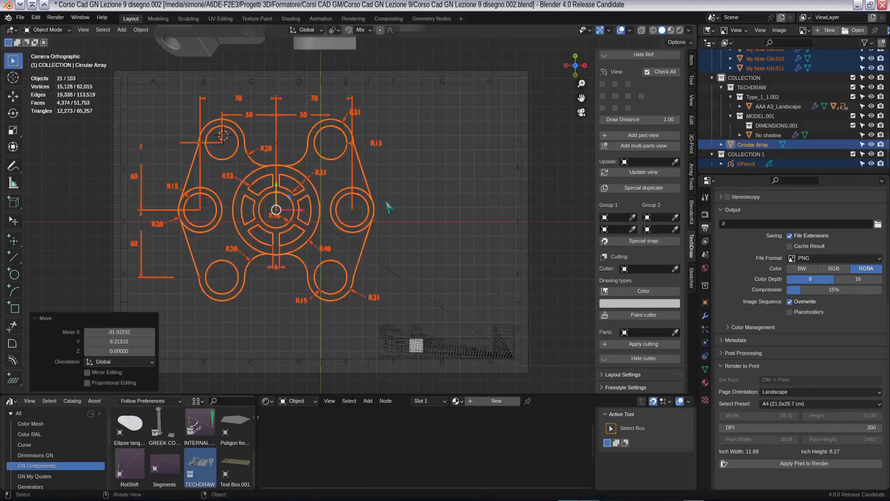
# Try scaling the outline and its dimensions down further inside the sheet, and clear the selection
pyautogui.press('s')
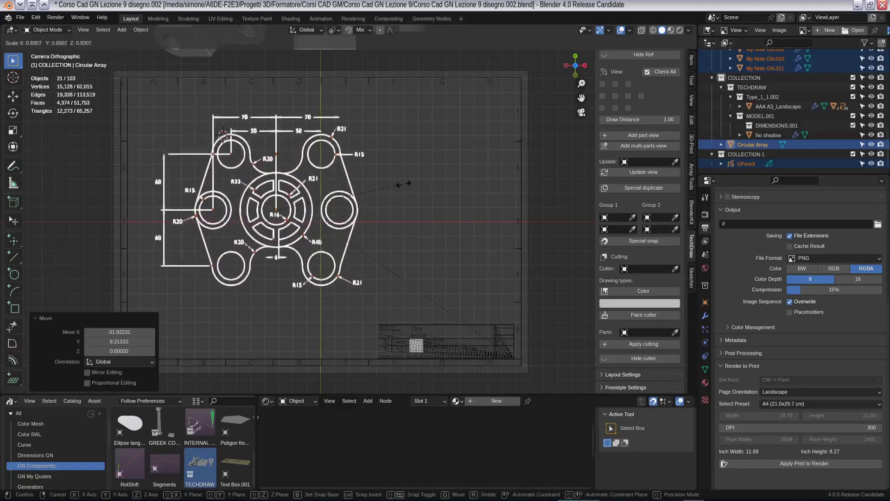
pyautogui.scroll(10, 278, 207)
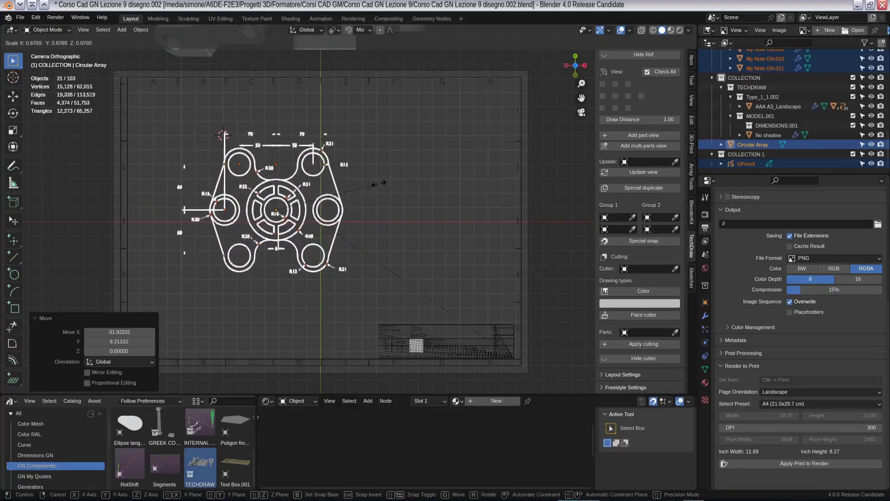
pyautogui.click(276, 203)
pyautogui.scroll(-8, 278, 206)
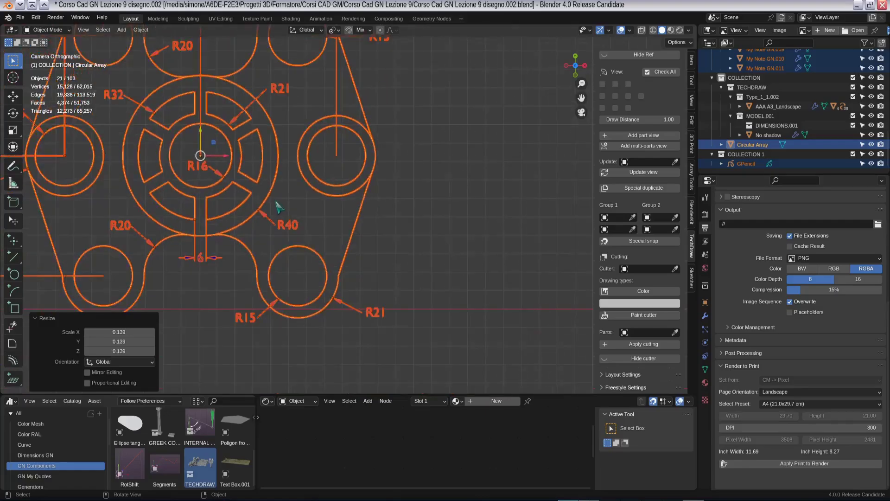
pyautogui.click(345, 194)
# Shift the text end of the R20 note beside the middle hole by about 8.3 along X and -10.4 along Y
pyautogui.scroll(5, 126, 223)
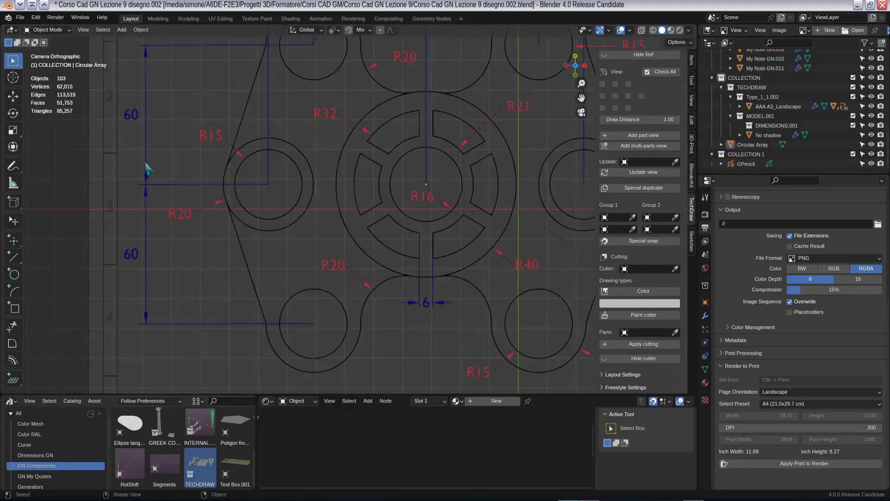
pyautogui.click(172, 227)
pyautogui.press('Tab')
pyautogui.press('g')
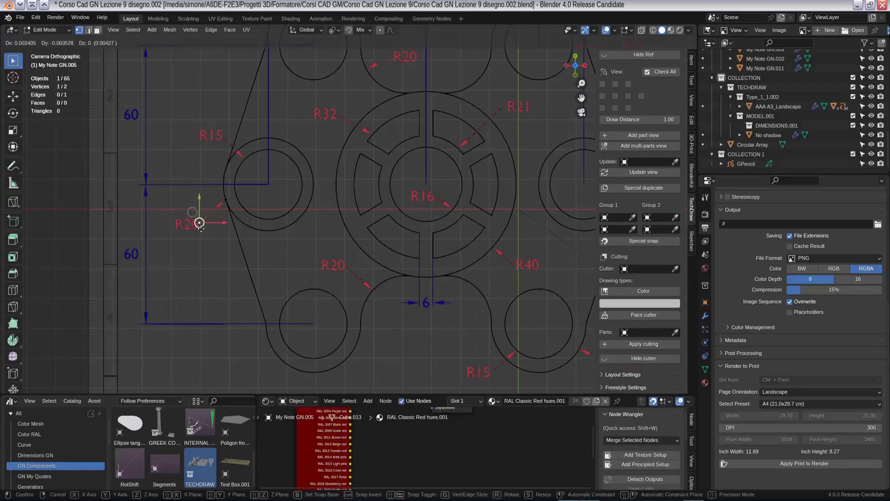
pyautogui.click(216, 244)
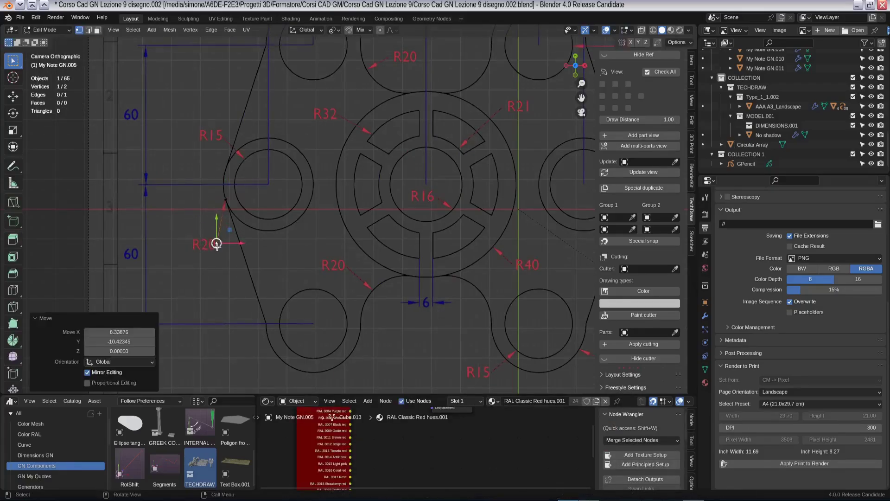
pyautogui.click(219, 140)
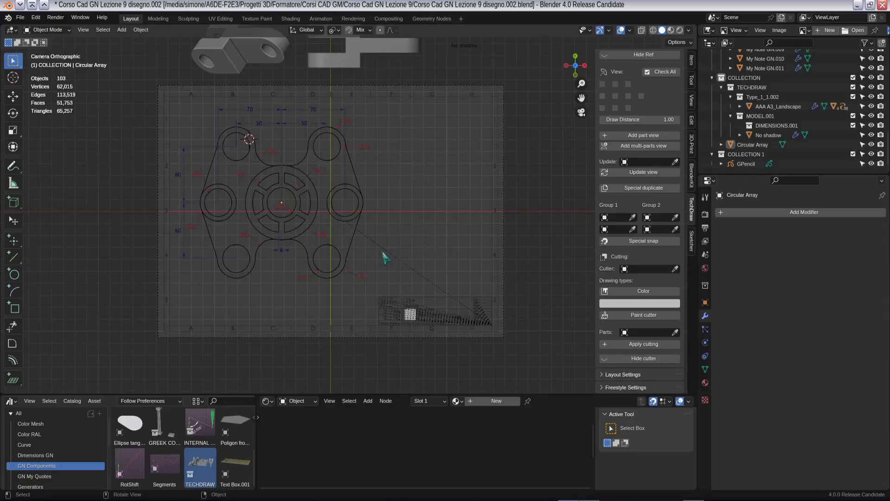
# Examine the Circular Array outline on the sheet and the solid version of the part, in perspective and from above
pyautogui.scroll(-4, 375, 260)
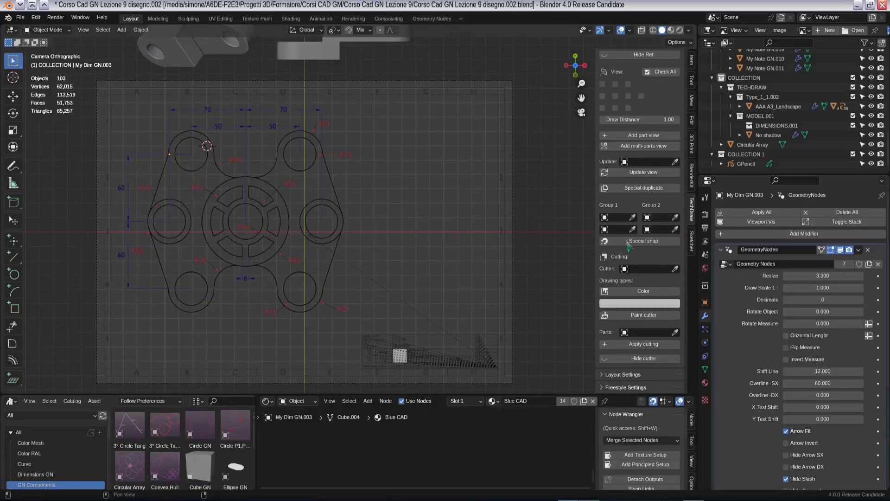
pyautogui.click(751, 144)
pyautogui.scroll(-3, 208, 145)
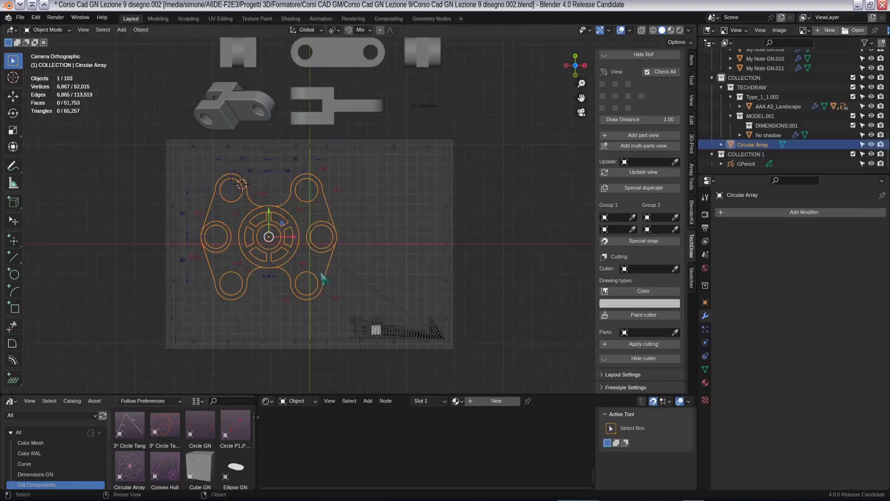
pyautogui.moveTo(207, 145); pyautogui.dragTo(356, 237, button='middle')
pyautogui.scroll(3, 356, 236)
pyautogui.scroll(3, 356, 236)
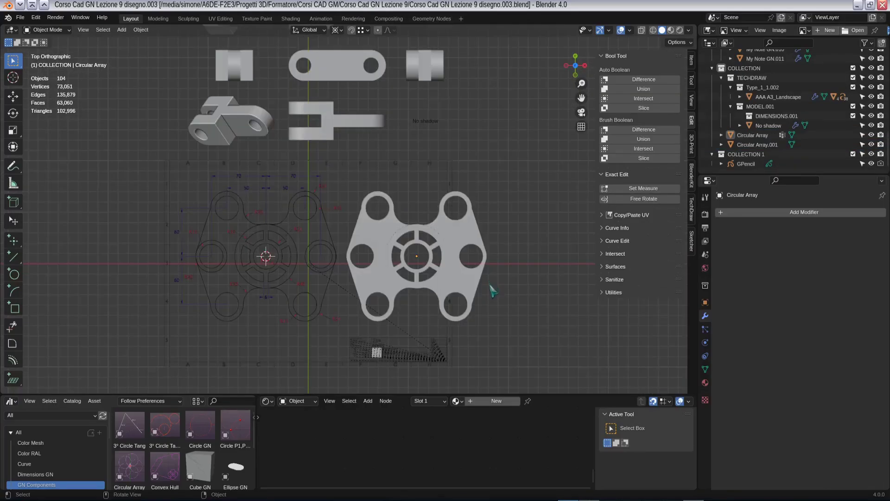
pyautogui.moveTo(493, 291)
pyautogui.mouseDown(button='middle')
pyautogui.moveTo(489, 280)
pyautogui.moveTo(482, 297)
pyautogui.mouseUp(button='middle')
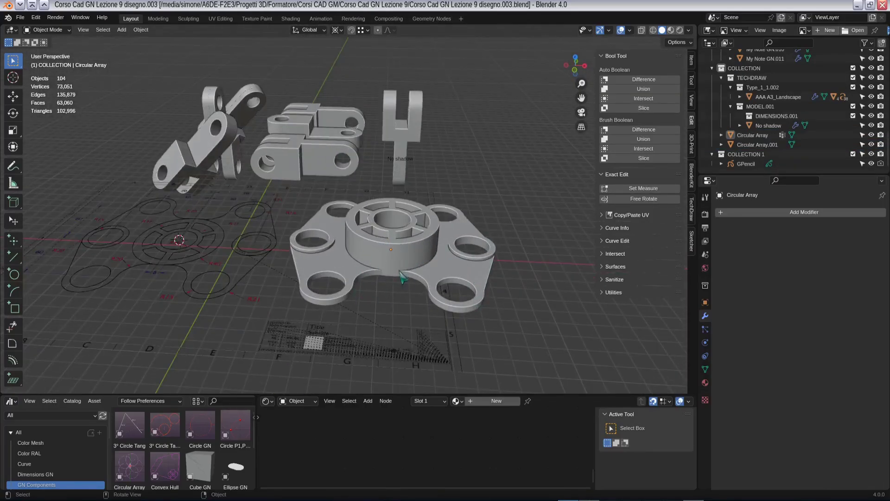
pyautogui.press('KP_7')
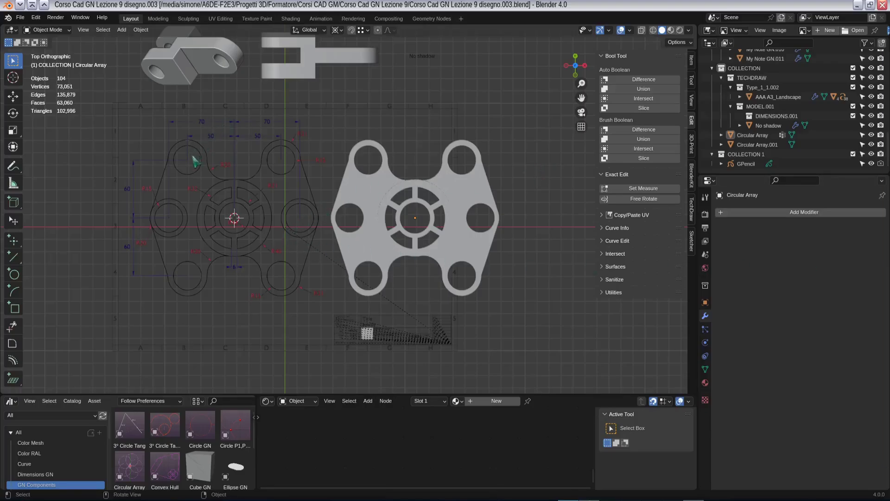
# Scale the solid Circular Array part to 0.605 about its own origin instead of the 3D cursor
pyautogui.click(394, 258)
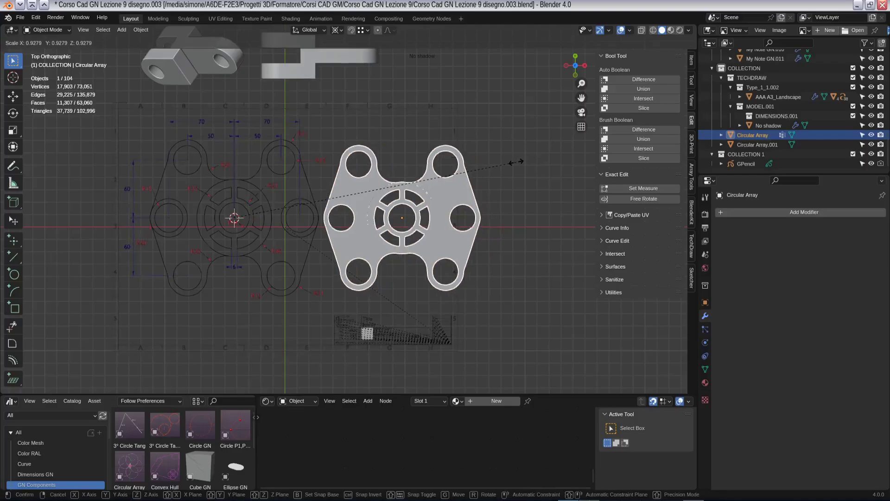
pyautogui.click(337, 29)
pyautogui.click(362, 95)
pyautogui.press('s')
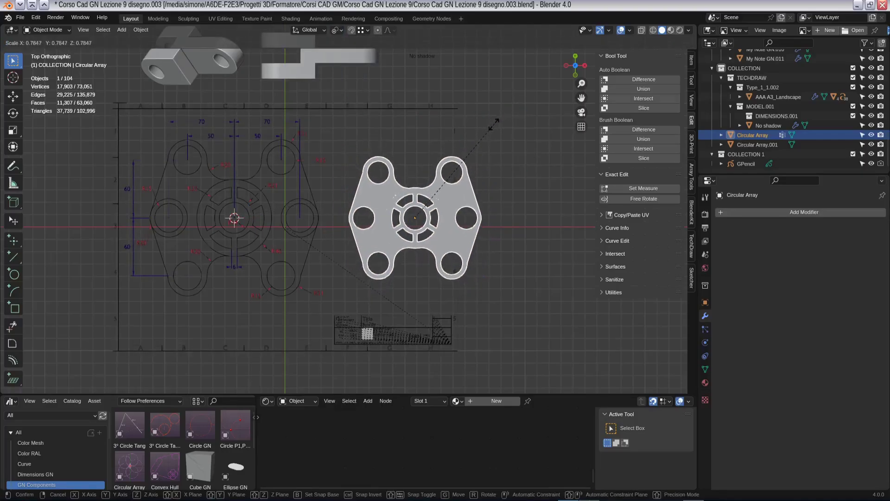
pyautogui.click(471, 141)
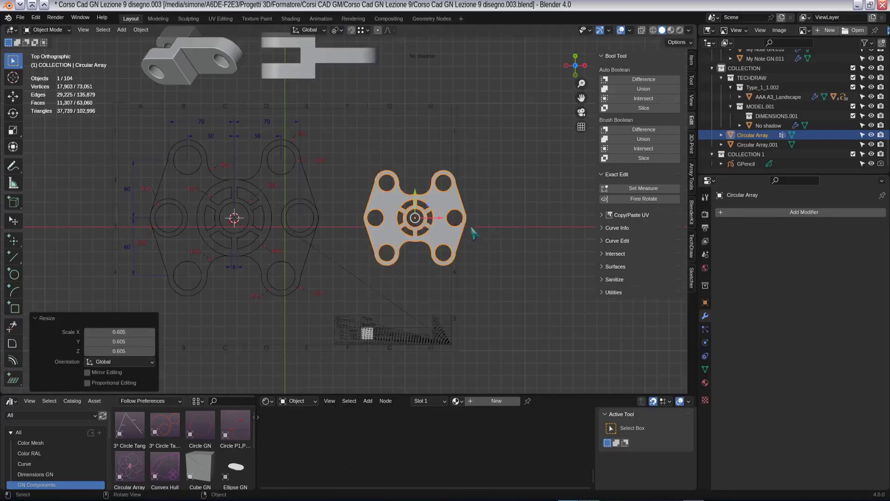
# Hide the GPencil outline and the QUOTAS dimension collection
pyautogui.click(871, 163)
pyautogui.scroll(3, 810, 111)
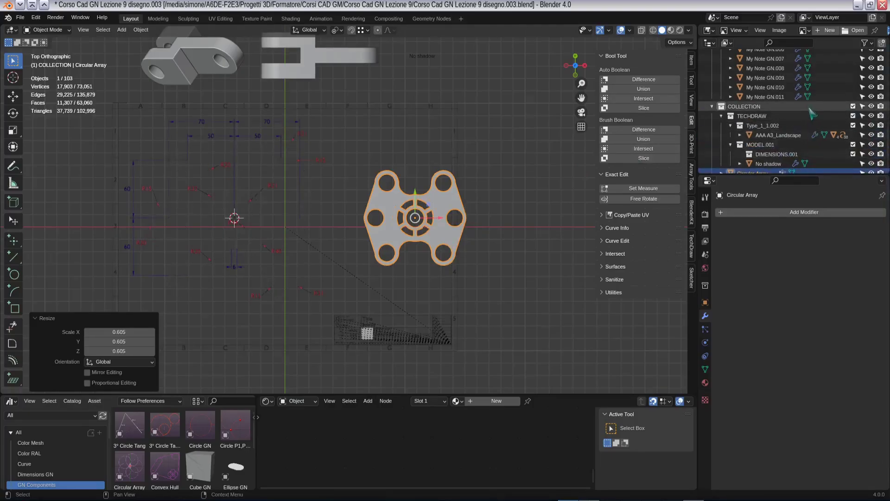
pyautogui.click(872, 154)
pyautogui.scroll(3, 812, 111)
# Clear the solid part's location so it sits at the world origin, and bring up the TechDraw parts settings
pyautogui.hotkey('alt', 'g')
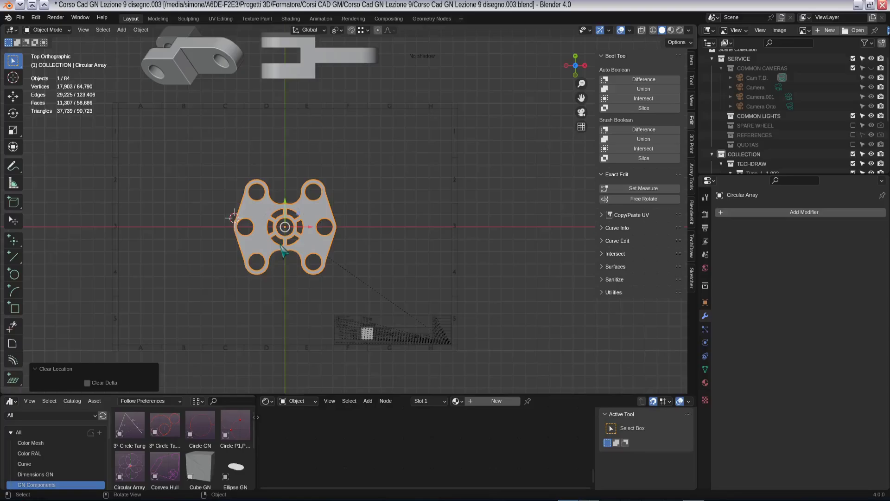
pyautogui.click(692, 256)
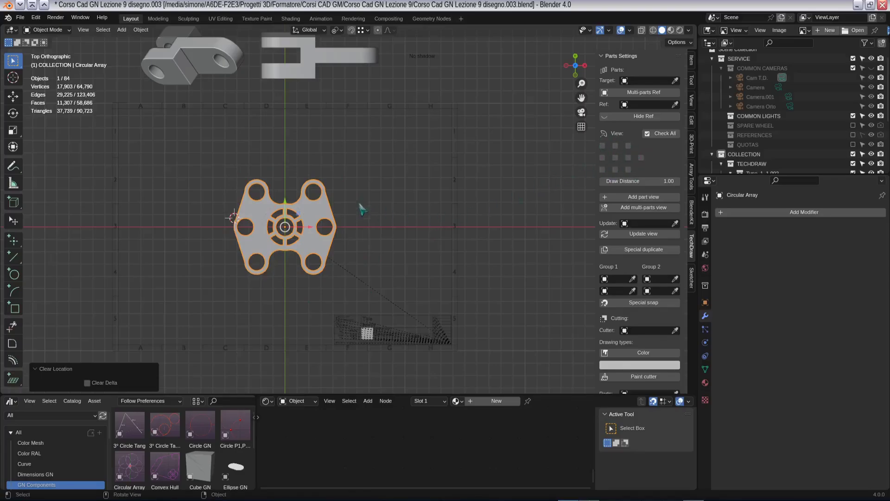
pyautogui.scroll(8, 399, 335)
pyautogui.scroll(4, 438, 348)
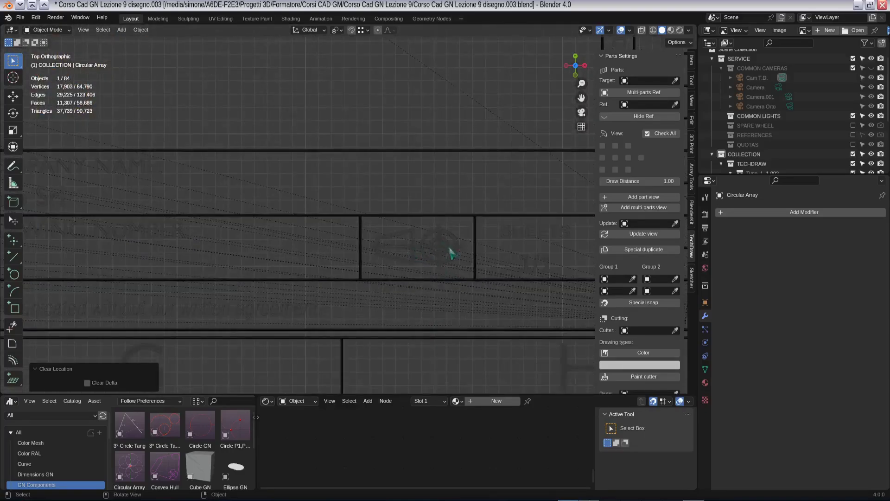
pyautogui.scroll(-12, 412, 267)
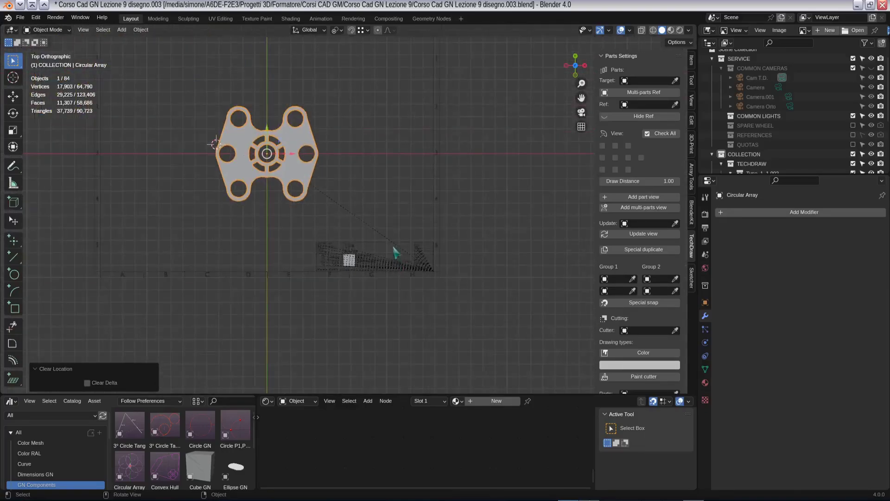
pyautogui.scroll(2, 283, 103)
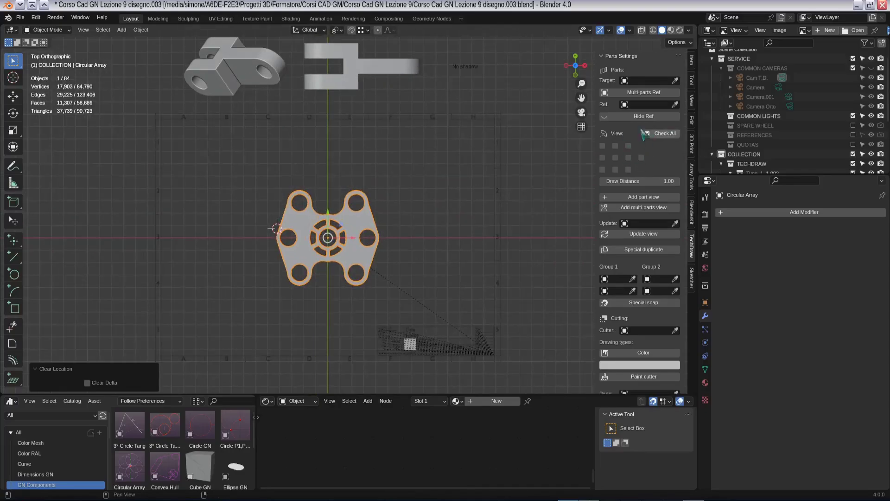
# Enable all view directions and add the part views with Circular Array as the target
pyautogui.click(656, 135)
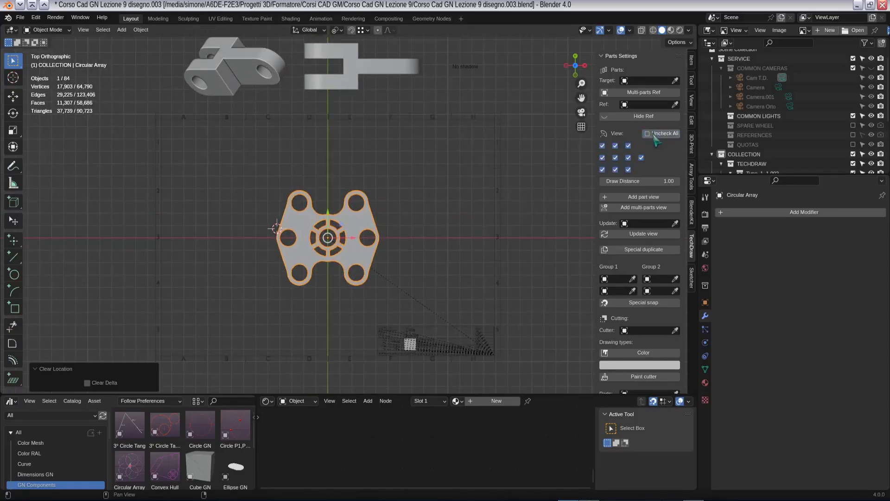
pyautogui.click(624, 207)
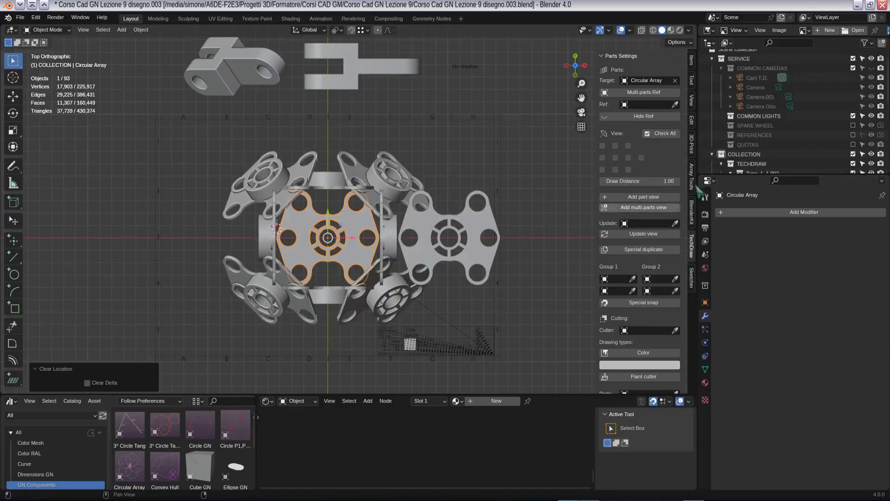
pyautogui.scroll(-5, 734, 133)
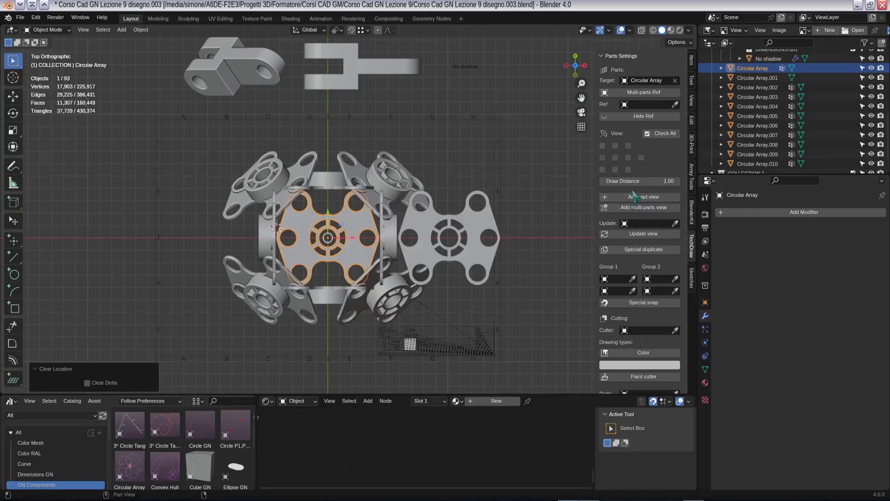
# Spread the whole group of part views apart by scaling only their locations by about 1.69
pyautogui.click(681, 43)
pyautogui.hotkey('shift', 'g')
pyautogui.click(360, 231)
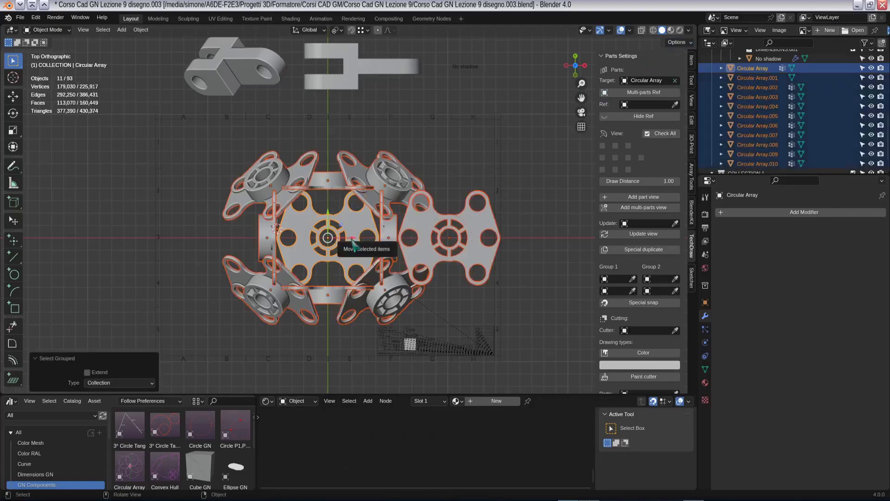
pyautogui.press('s')
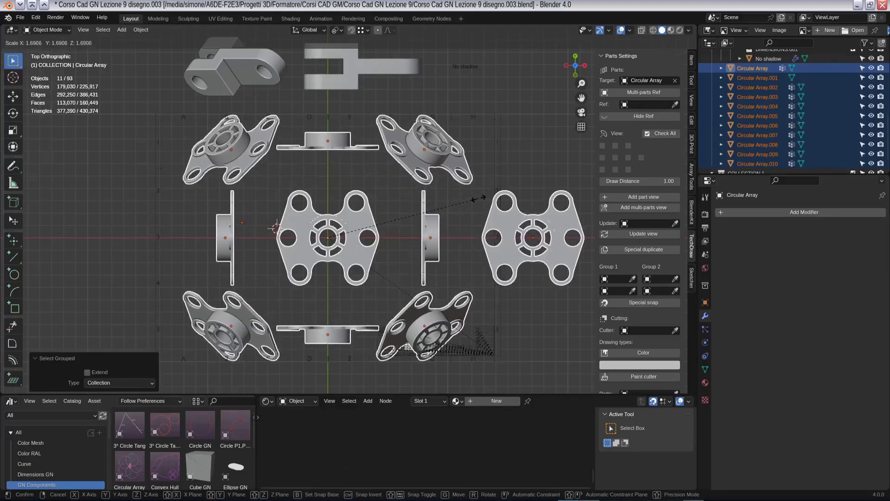
pyautogui.click(478, 198)
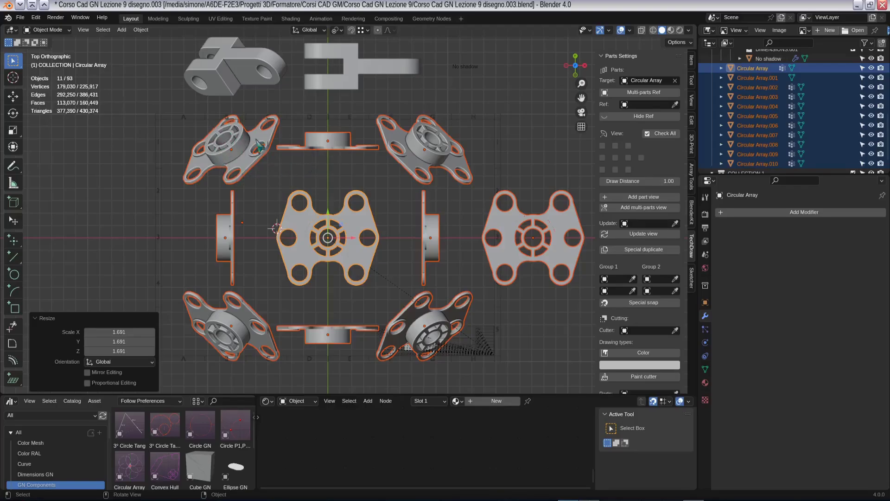
# Delete all part views except Circular Array.005, the side view above centre, and the angled view Circular Array.010 beside it
pyautogui.keyDown('shift'); pyautogui.click(343, 147); pyautogui.keyUp('shift')
pyautogui.keyDown('shift'); pyautogui.click(343, 147); pyautogui.keyUp('shift')
pyautogui.keyDown('shift'); pyautogui.click(245, 160); pyautogui.keyUp('shift')
pyautogui.keyDown('shift'); pyautogui.click(244, 160); pyautogui.keyUp('shift')
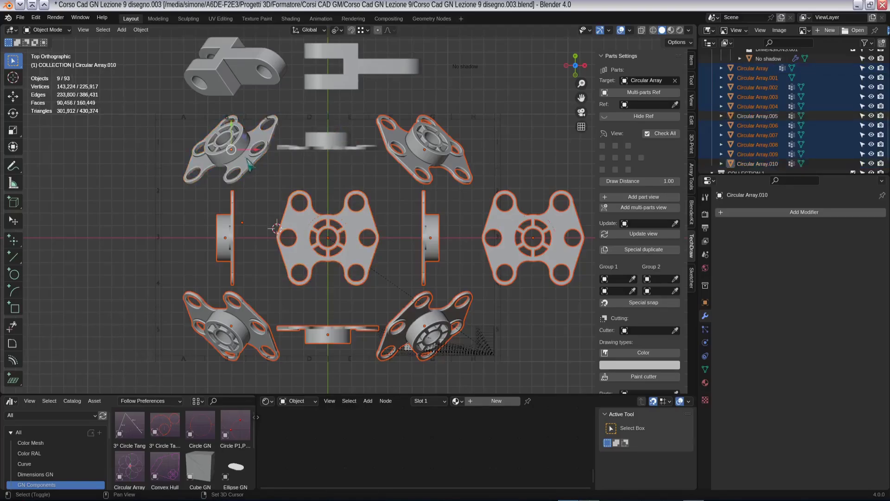
pyautogui.press('Delete')
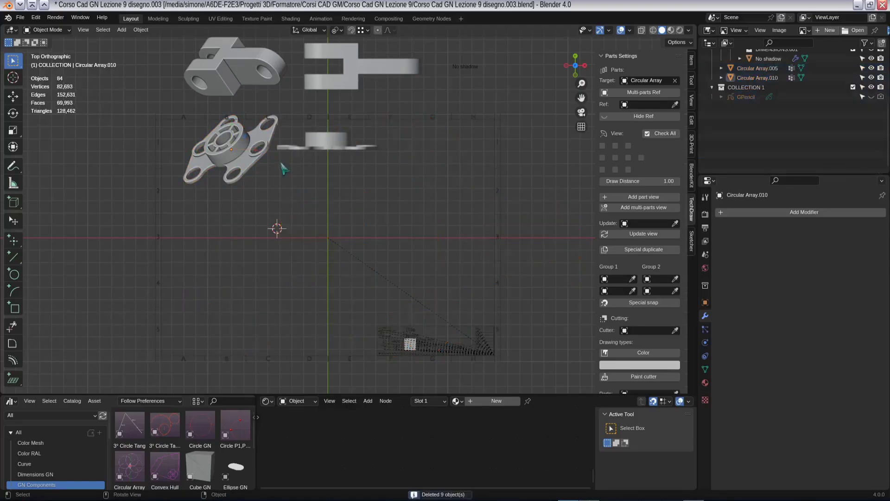
# Move the angled and side part views into the empty area above the title block and align them along X to Circular Array.010
pyautogui.moveTo(236, 158); pyautogui.dragTo(439, 288)
pyautogui.moveTo(327, 141); pyautogui.dragTo(431, 227)
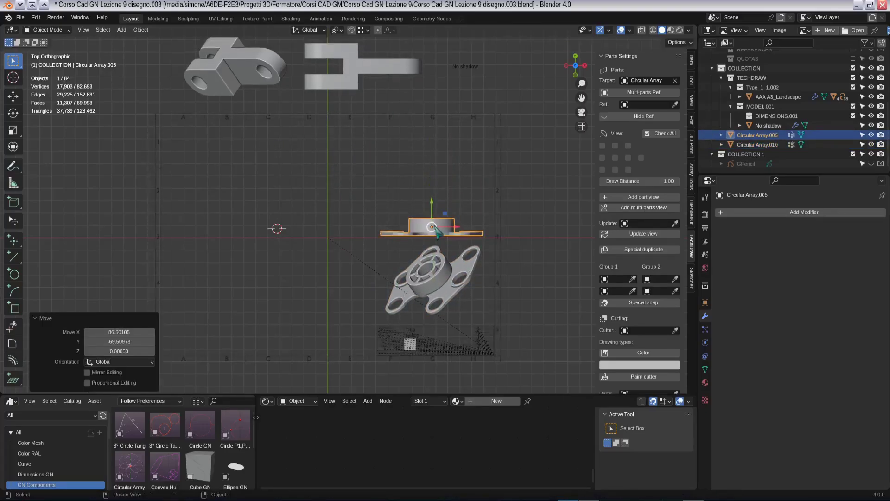
pyautogui.keyDown('shift'); pyautogui.click(443, 278); pyautogui.keyUp('shift')
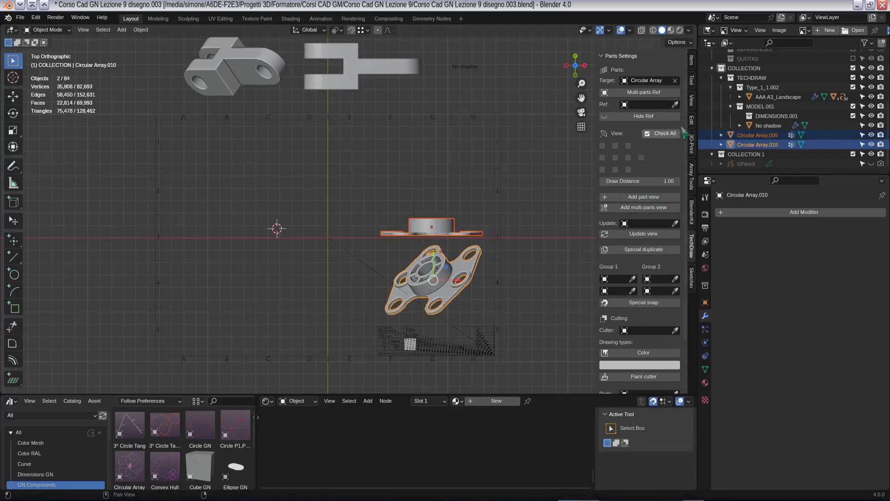
pyautogui.click(691, 61)
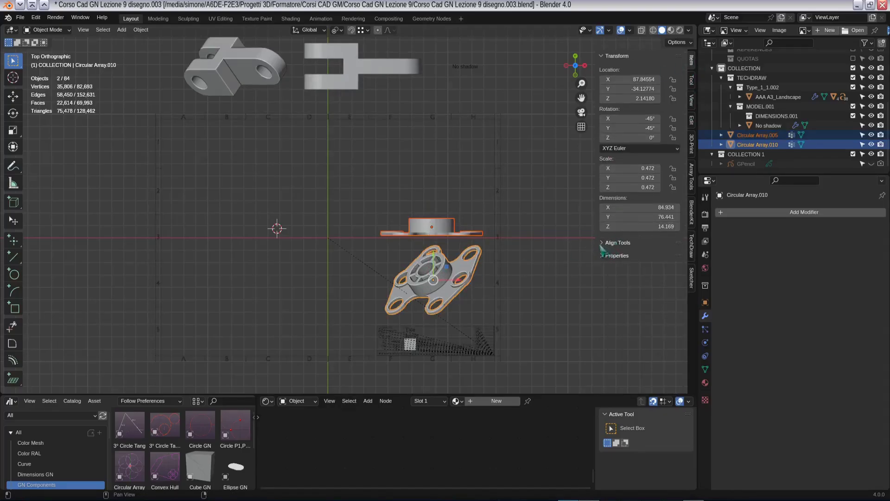
pyautogui.click(601, 243)
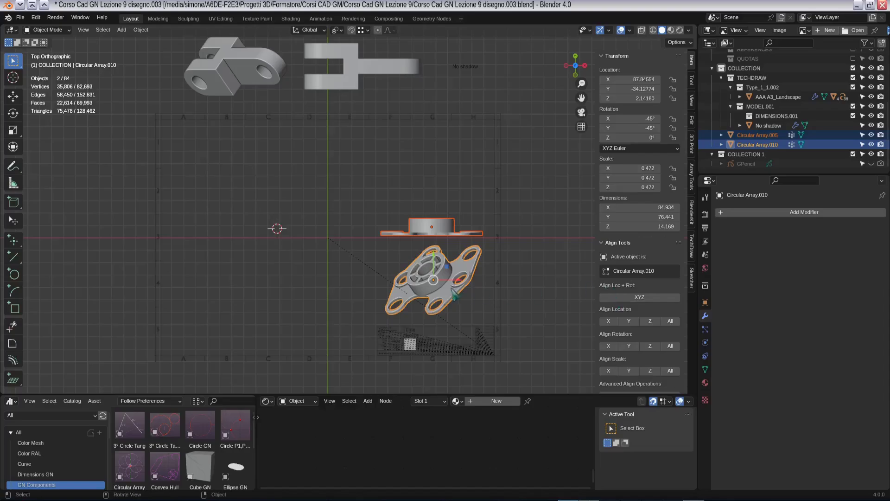
pyautogui.click(629, 346)
# Make the GPencil line drawing visible and enable the QUOTAS collection with the dimensions
pyautogui.click(871, 164)
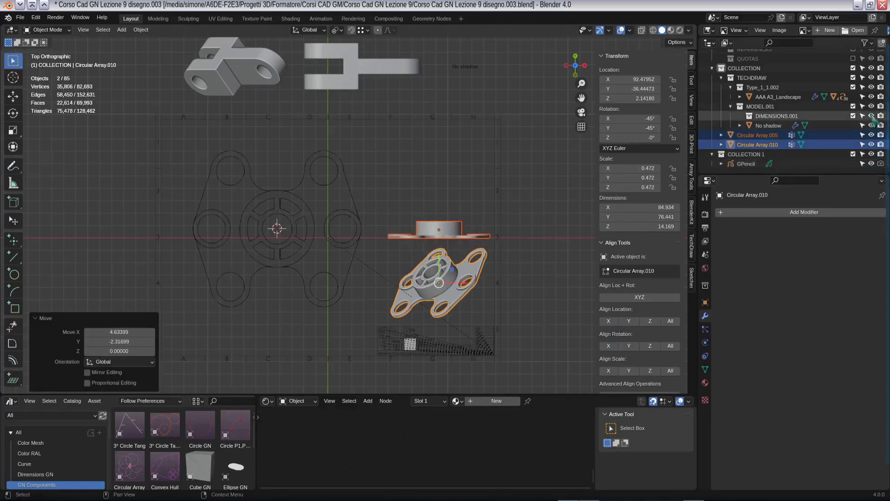
pyautogui.scroll(4, 834, 115)
pyautogui.click(853, 96)
pyautogui.scroll(-1, 428, 290)
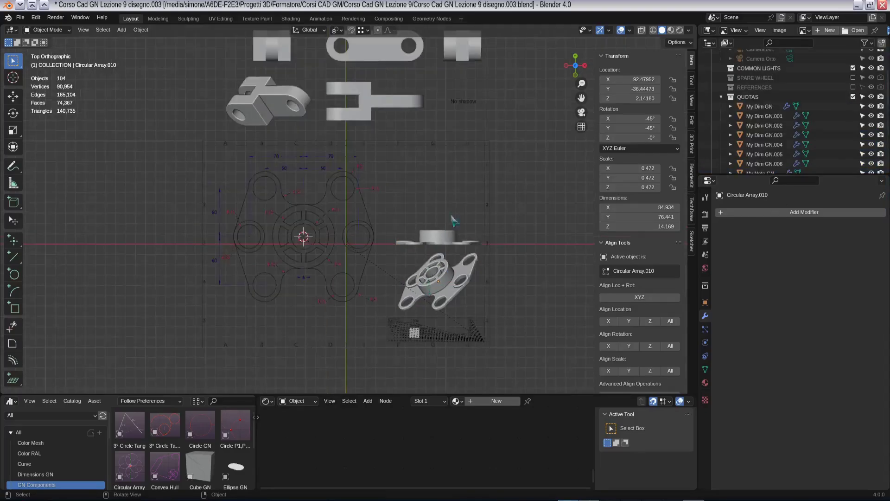
# Turn off Shadow ray visibility for the No shadow bracket views and check the sheet in rendered shading before returning to solid shading
pyautogui.click(414, 105)
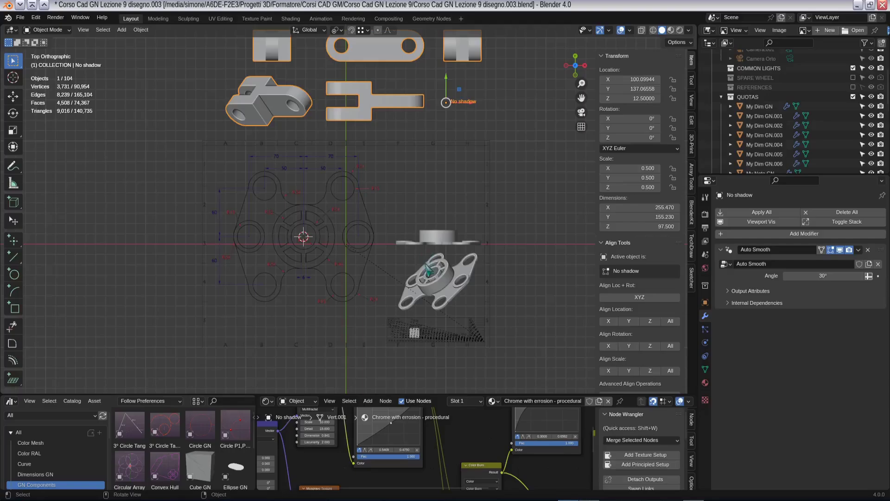
pyautogui.scroll(3, 429, 269)
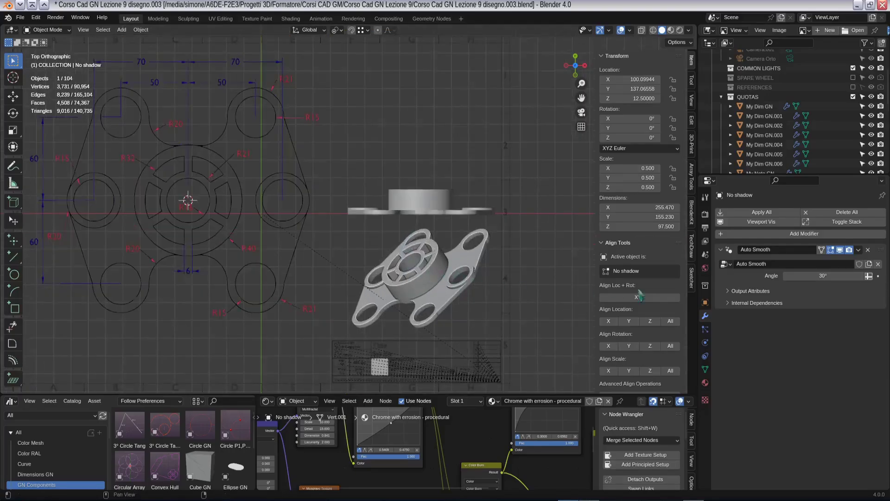
pyautogui.click(705, 303)
pyautogui.scroll(-6, 764, 324)
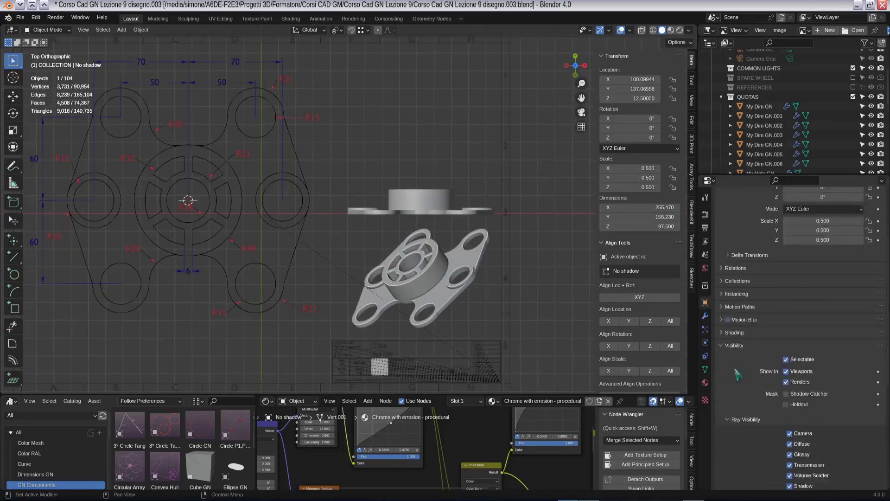
pyautogui.hotkey('shift', 'z')
pyautogui.click(789, 410)
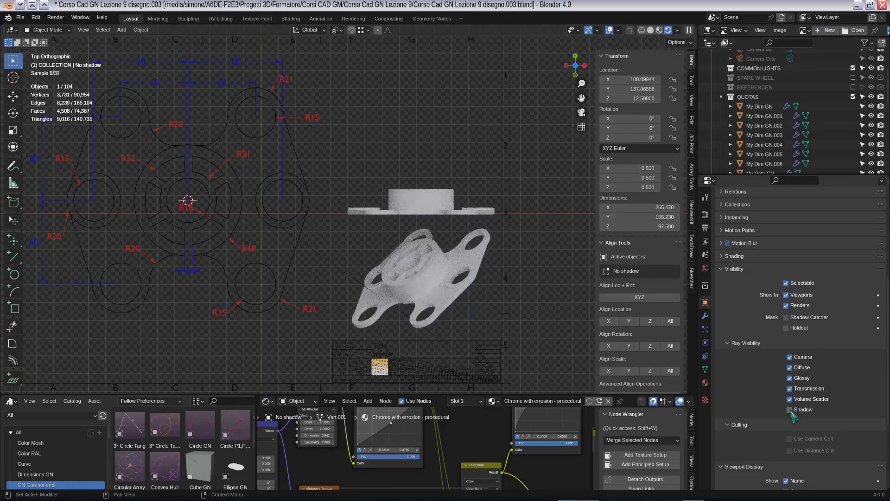
pyautogui.scroll(-2, 466, 326)
pyautogui.scroll(-1, 466, 326)
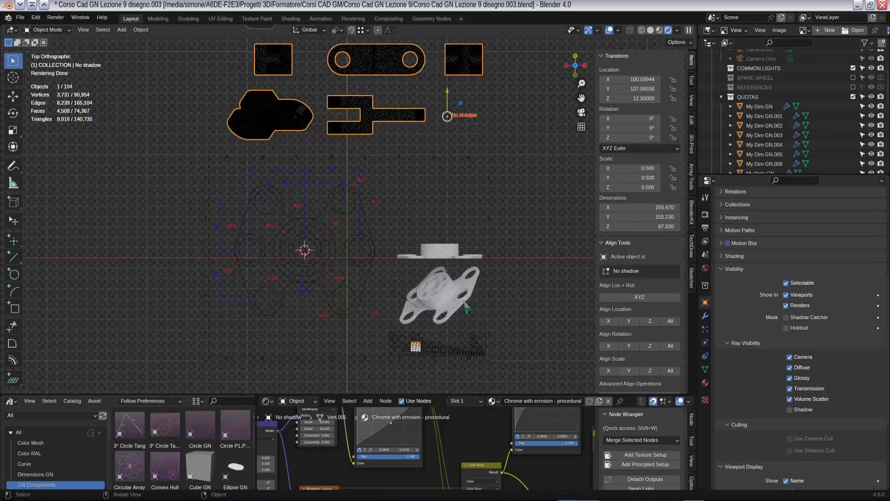
pyautogui.scroll(1, 452, 232)
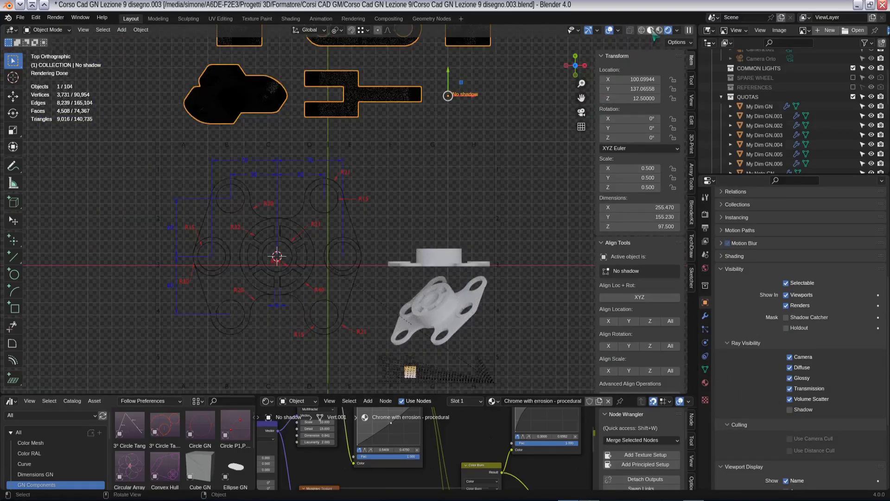
pyautogui.hotkey('shift', 'z')
# Examine the visibility settings of the angled and side part views and the surface settings of World STD
pyautogui.keyDown('shift'); pyautogui.moveTo(426, 204); pyautogui.dragTo(429, 169, button='middle'); pyautogui.keyUp('shift')
pyautogui.click(426, 284)
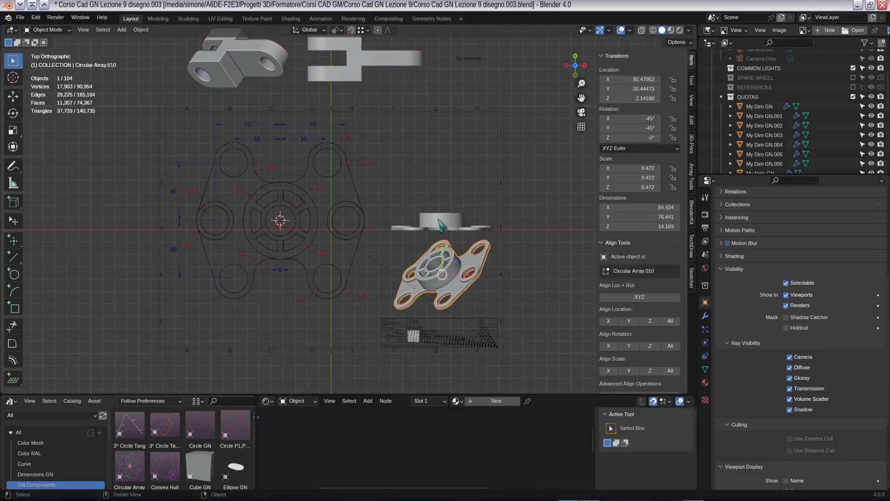
pyautogui.click(440, 226)
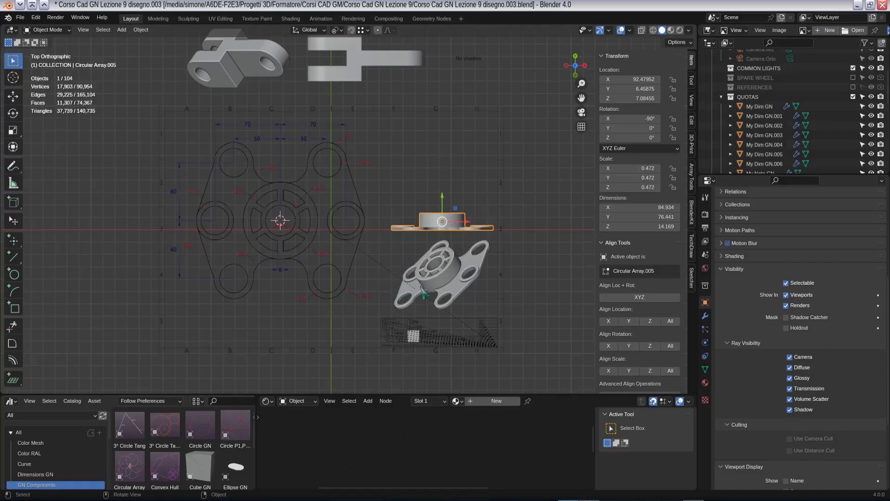
pyautogui.click(705, 267)
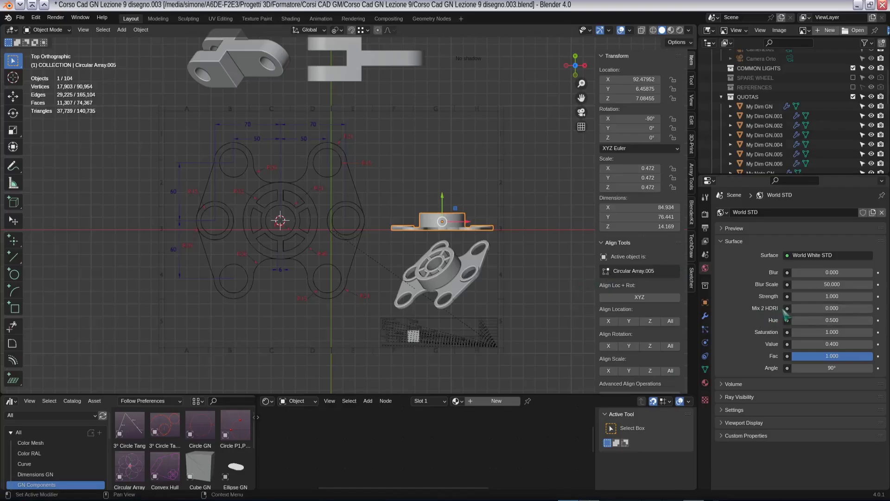
pyautogui.moveTo(802, 308)
pyautogui.mouseDown()
pyautogui.moveTo(873, 308)
pyautogui.moveTo(788, 308)
pyautogui.mouseUp()
# Delete the No shadow object containing the bracket views above the sheet
pyautogui.click(393, 70)
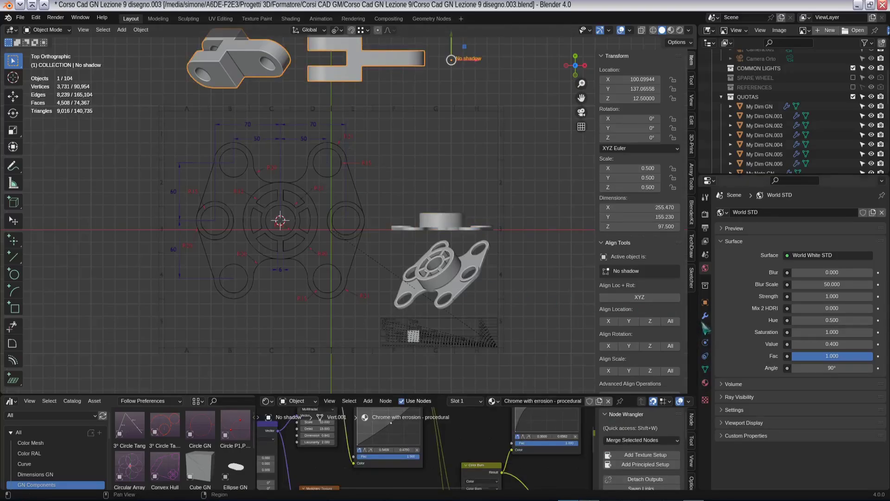
pyautogui.click(705, 382)
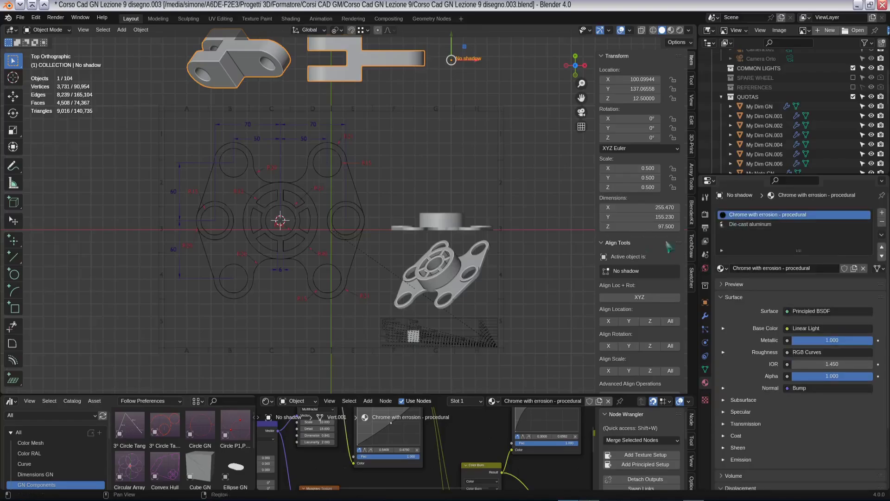
pyautogui.scroll(-2, 443, 268)
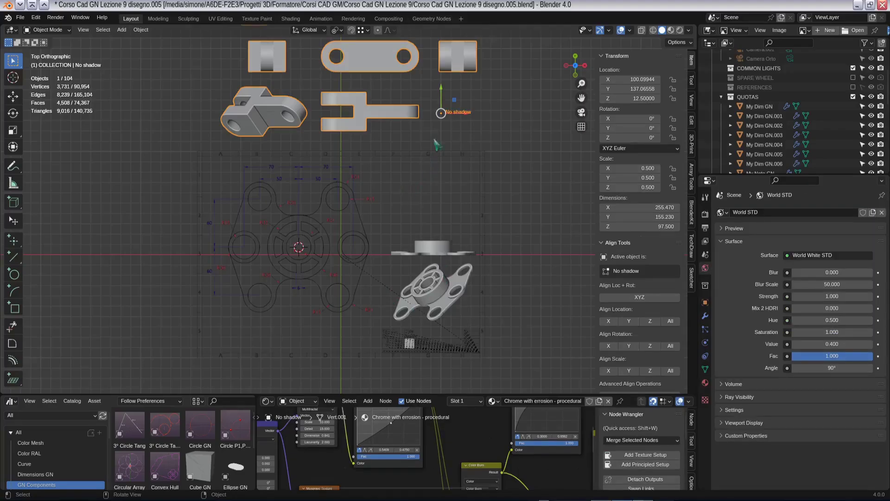
pyautogui.press('Delete')
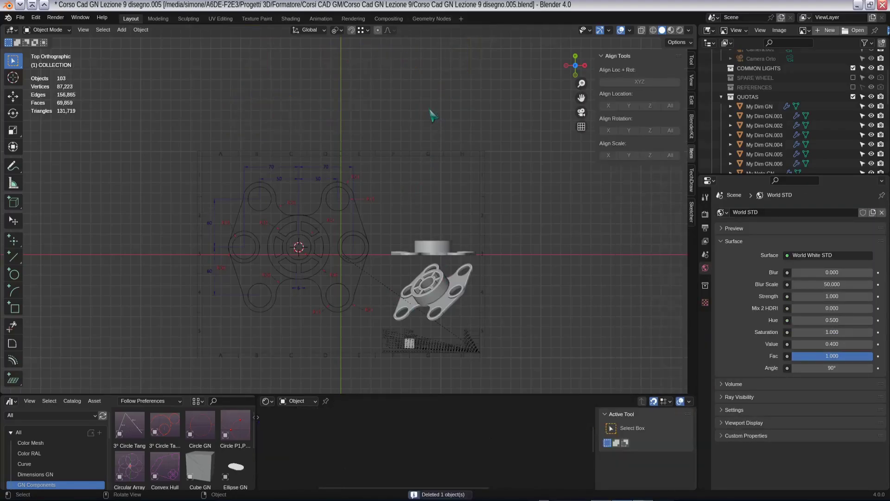